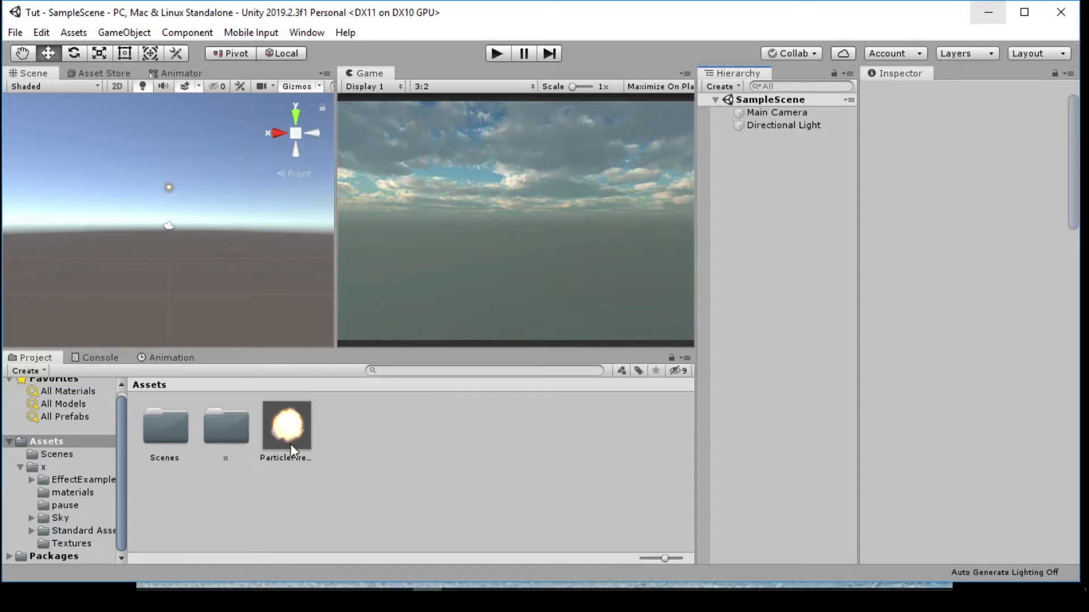
Create a new material named fire in the Assets folder
{"action": "right_click", "coordinate": [399, 444]}
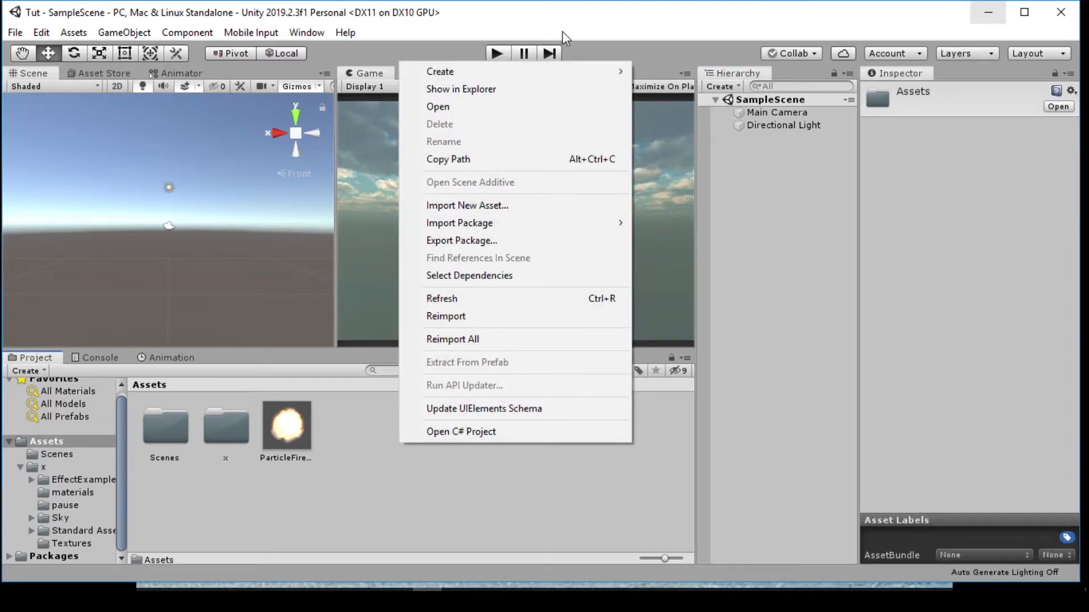
{"action": "mouse_move", "coordinate": [564, 75]}
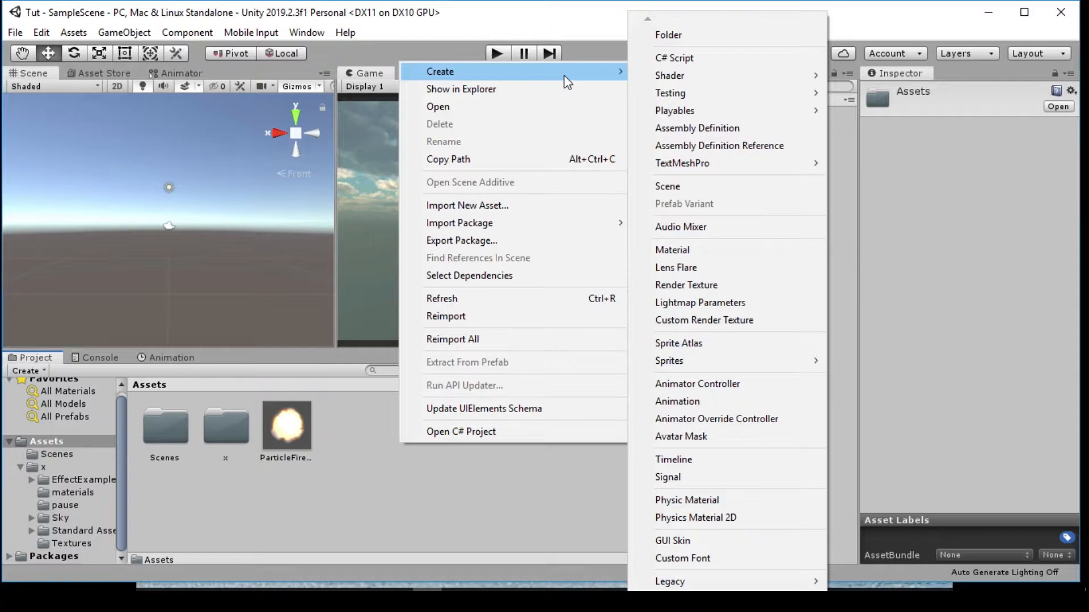
{"action": "left_click", "coordinate": [689, 249]}
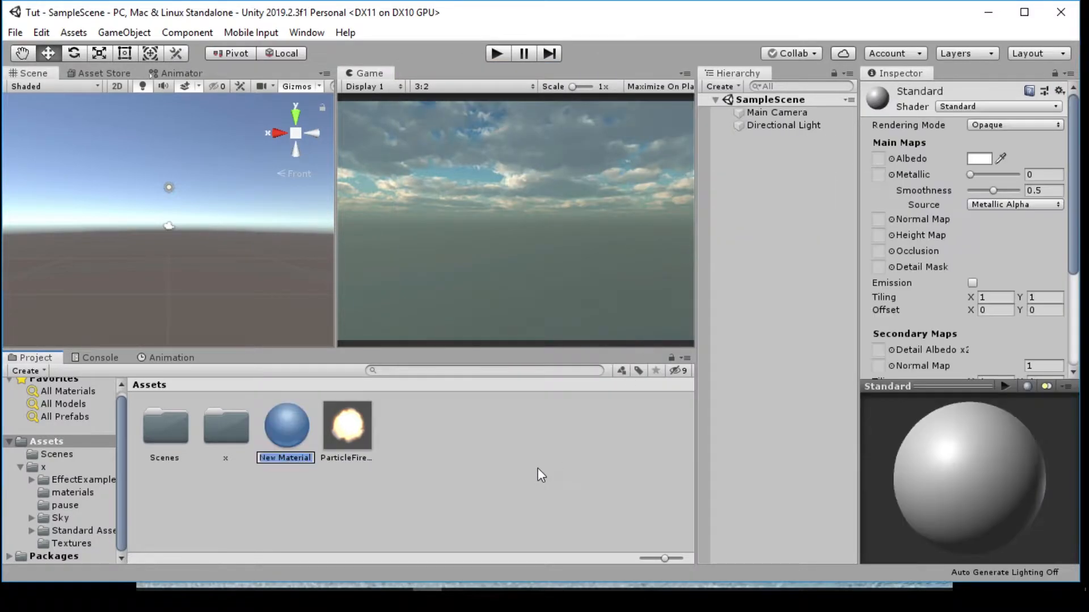
{"action": "type", "text": "h"}
{"action": "key", "text": "BackSpace"}
{"action": "type", "text": "fire"}
{"action": "key", "text": "Return"}
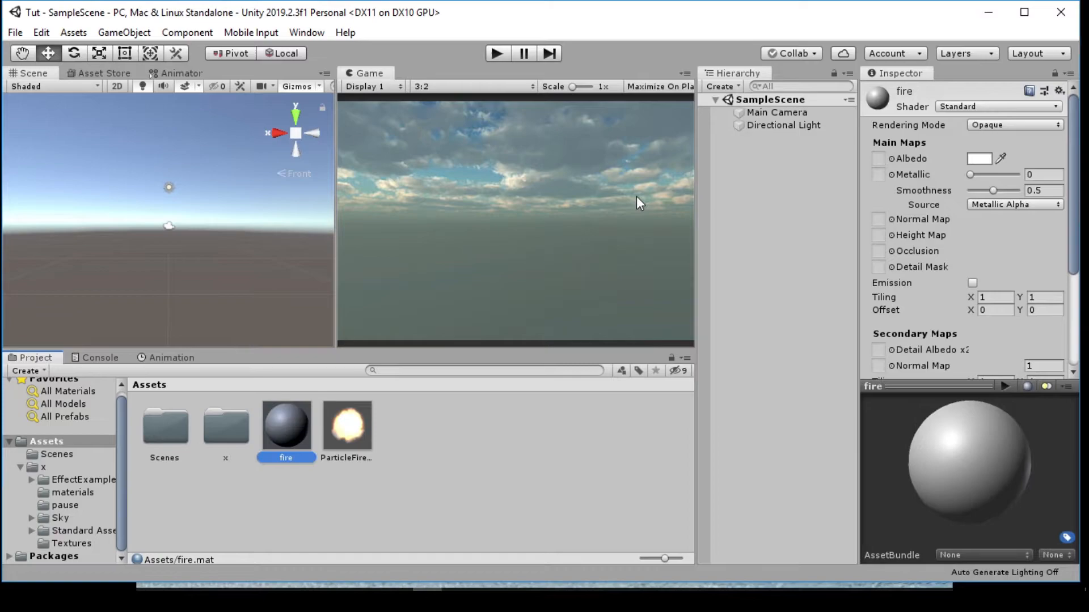
Set the fire material's shader to Particles/Priority Additive
{"action": "left_click", "coordinate": [953, 107]}
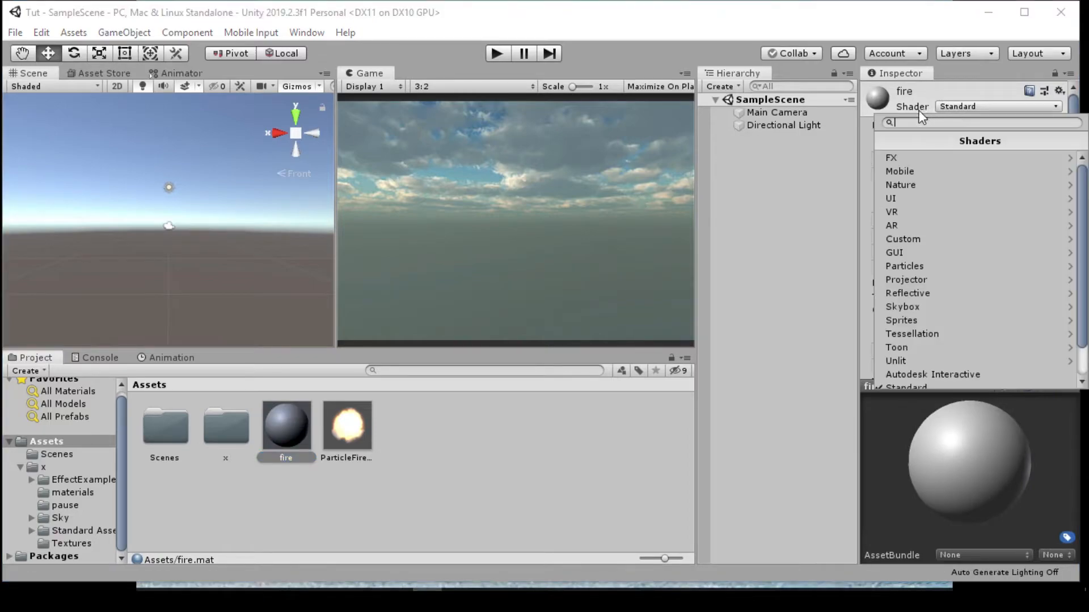
{"action": "left_click", "coordinate": [908, 266]}
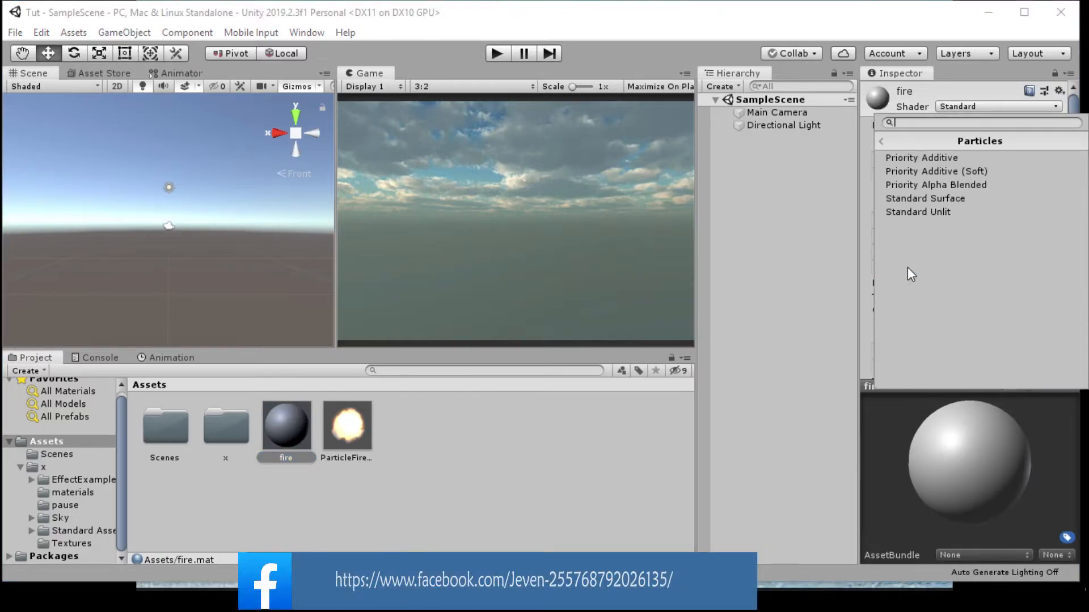
{"action": "left_click", "coordinate": [917, 157]}
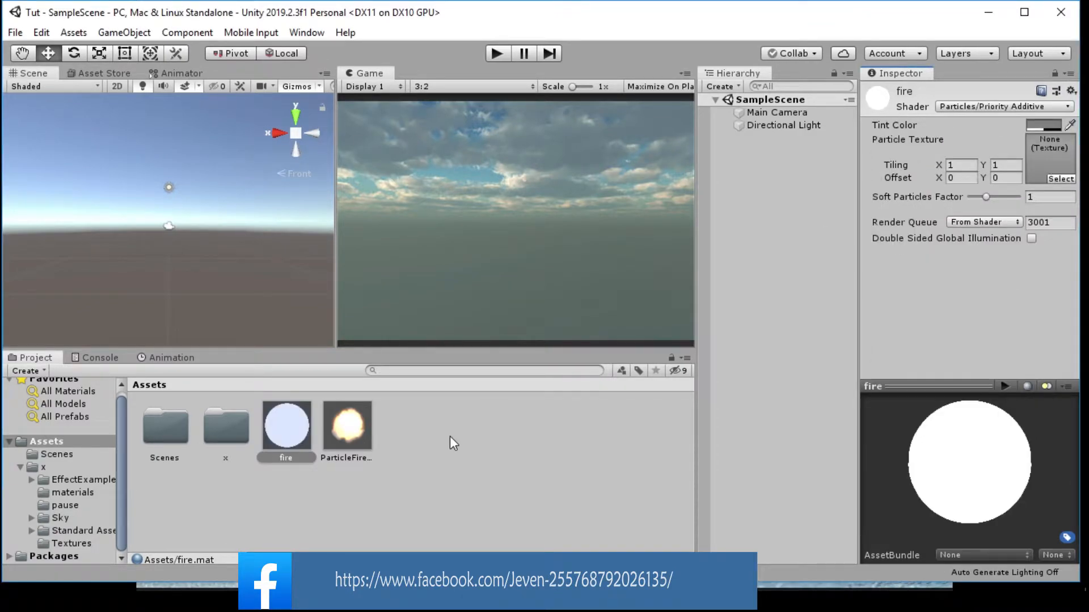
Inspect the existing fire cloud particle material for comparison and delete the fire material from Assets
{"action": "left_click", "coordinate": [349, 439]}
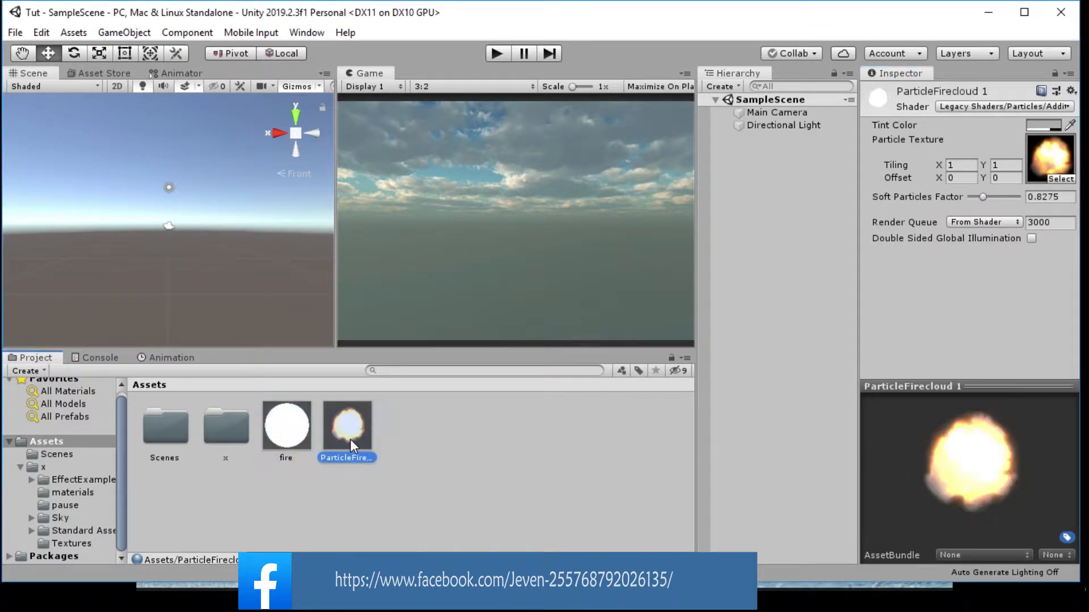
{"action": "left_click", "coordinate": [295, 434]}
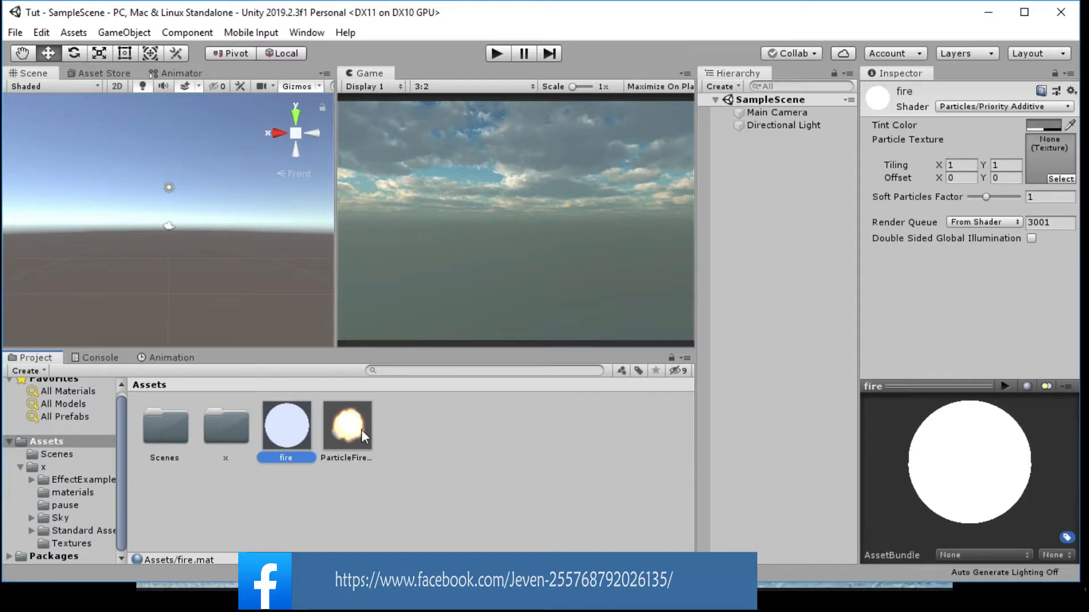
{"action": "key", "text": "Delete"}
{"action": "key", "text": "Return"}
Set the Main Camera's Clear Flags to Solid Color with a near-black background, hex 0E161B
{"action": "left_click", "coordinate": [808, 108]}
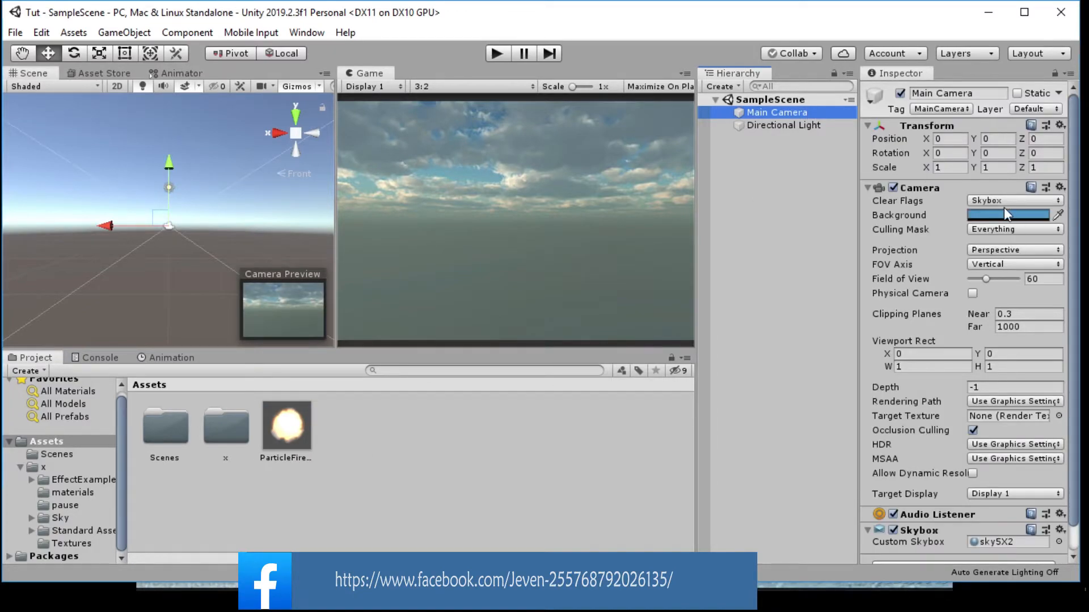
{"action": "left_click", "coordinate": [999, 201]}
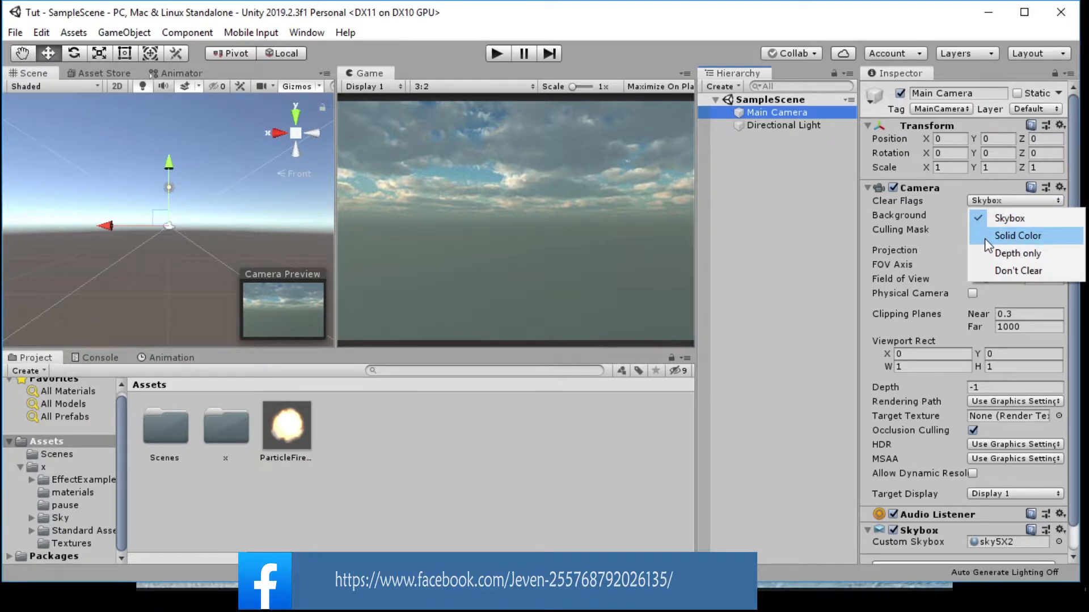
{"action": "left_click", "coordinate": [984, 237]}
{"action": "left_click", "coordinate": [985, 217]}
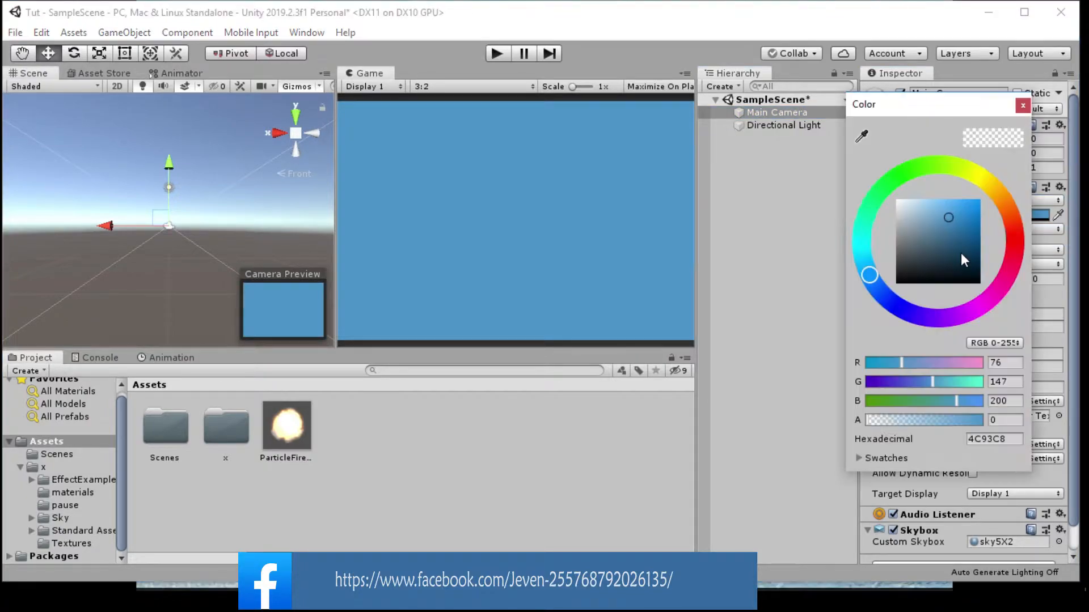
{"action": "left_click", "coordinate": [937, 275]}
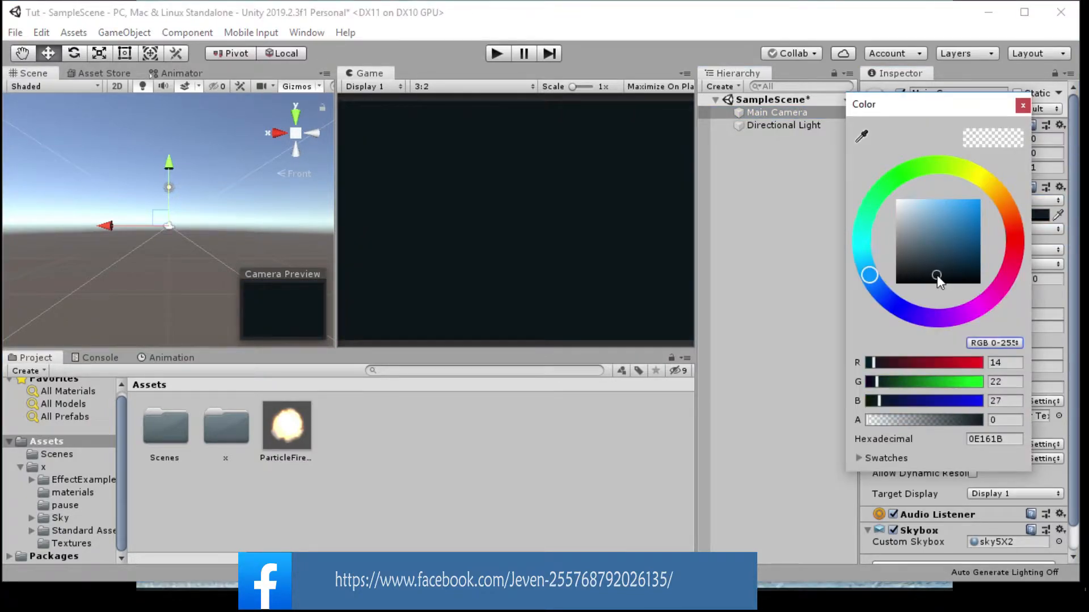
{"action": "left_click", "coordinate": [1023, 106]}
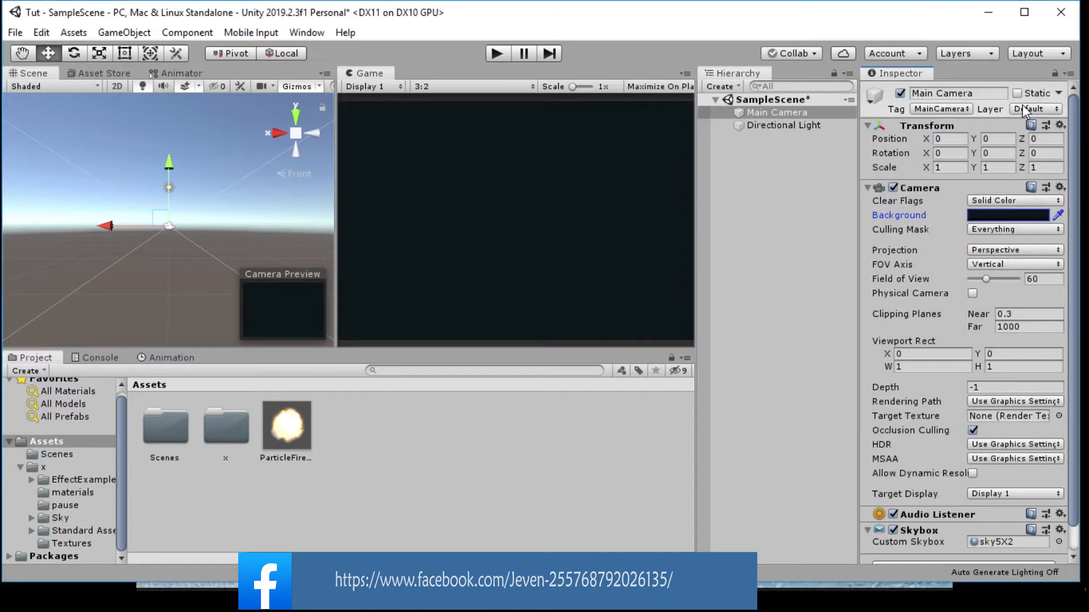
Add a Particle System effect to the scene
{"action": "left_click", "coordinate": [752, 151]}
{"action": "right_click", "coordinate": [752, 151]}
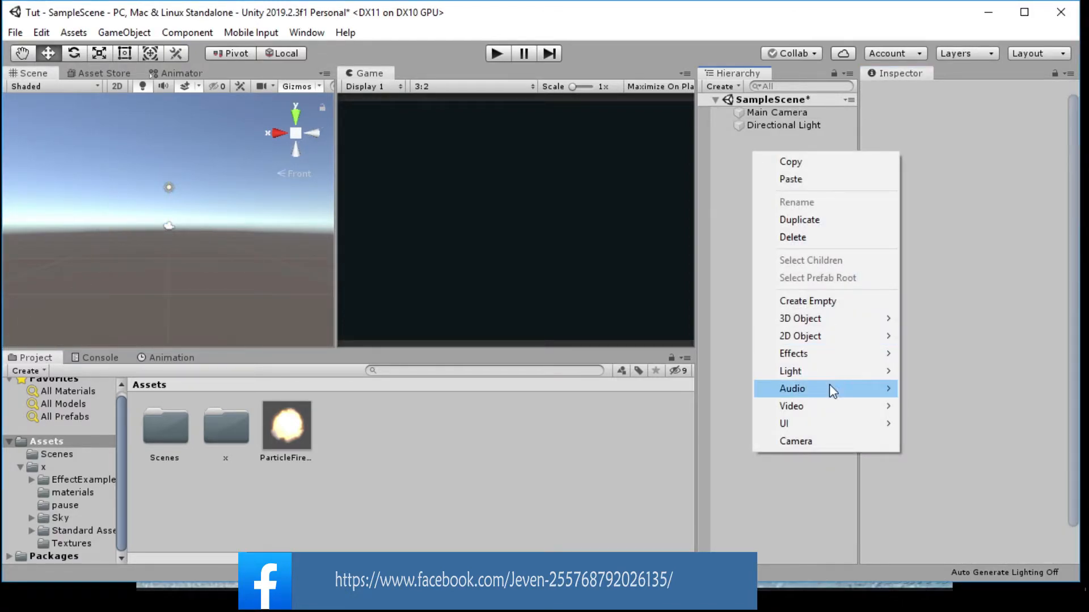
{"action": "mouse_move", "coordinate": [829, 355]}
{"action": "left_click", "coordinate": [907, 351]}
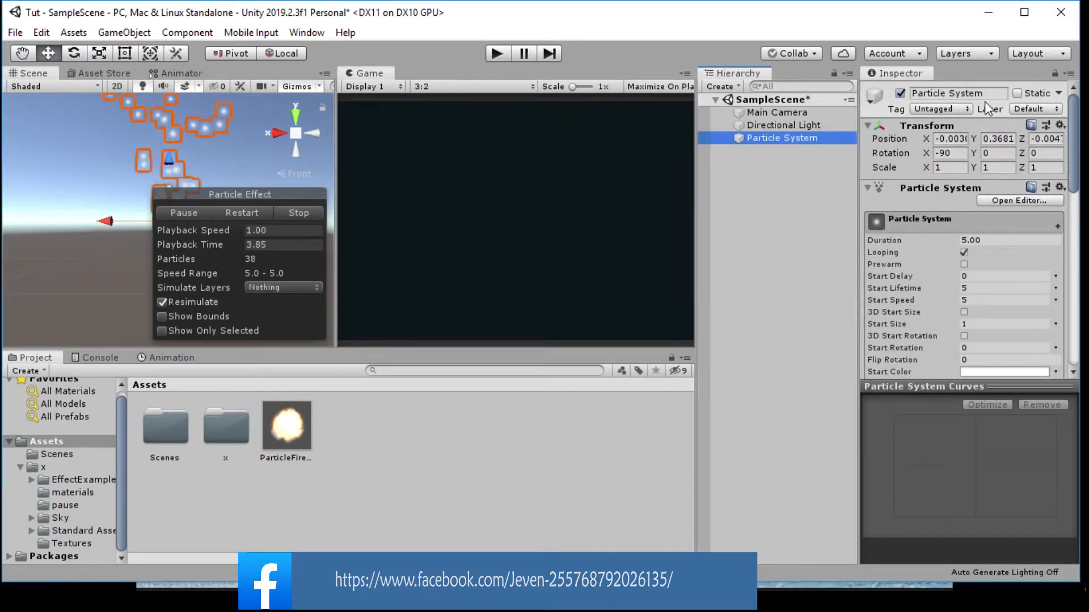
Reset the Particle System's transform and move it forward along Z to about 2.41, working from the top view
{"action": "left_click", "coordinate": [959, 122]}
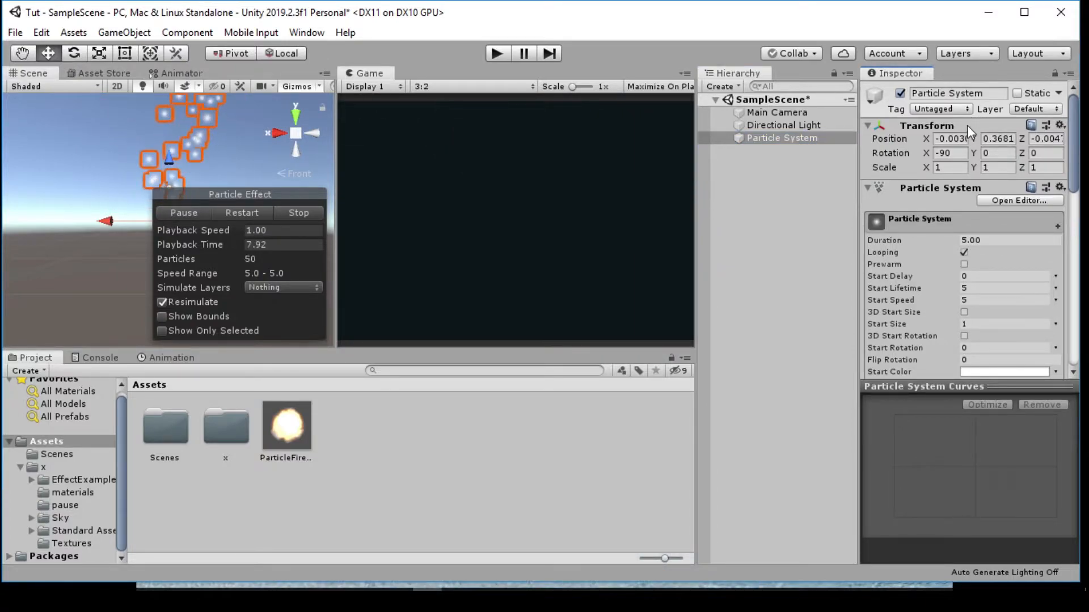
{"action": "right_click", "coordinate": [967, 125]}
{"action": "left_click", "coordinate": [962, 135]}
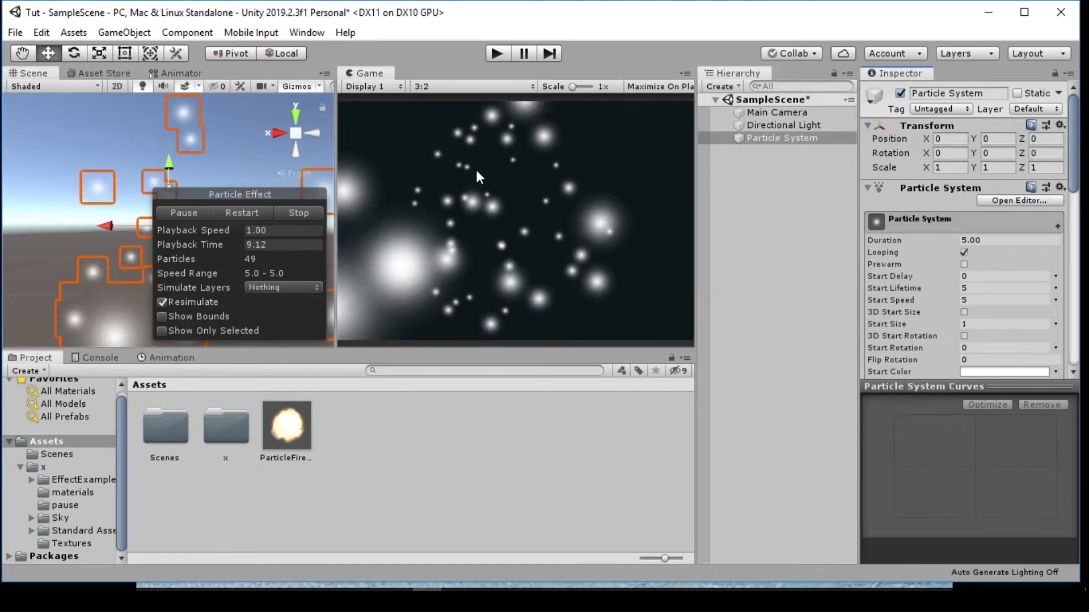
{"action": "left_click", "coordinate": [295, 117]}
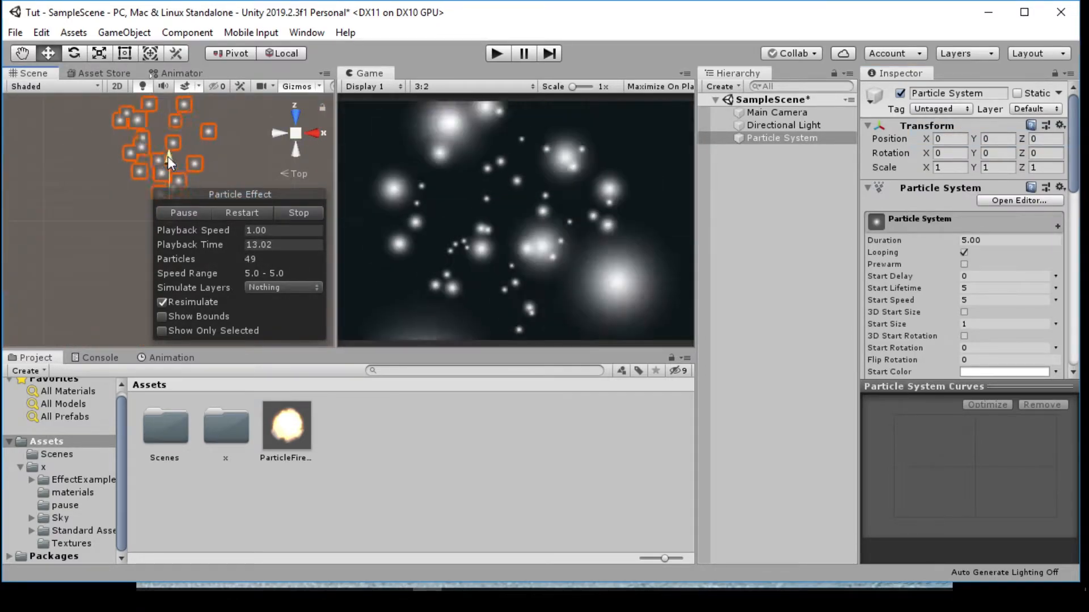
{"action": "left_click_drag", "start_coordinate": [168, 157], "coordinate": [176, 126]}
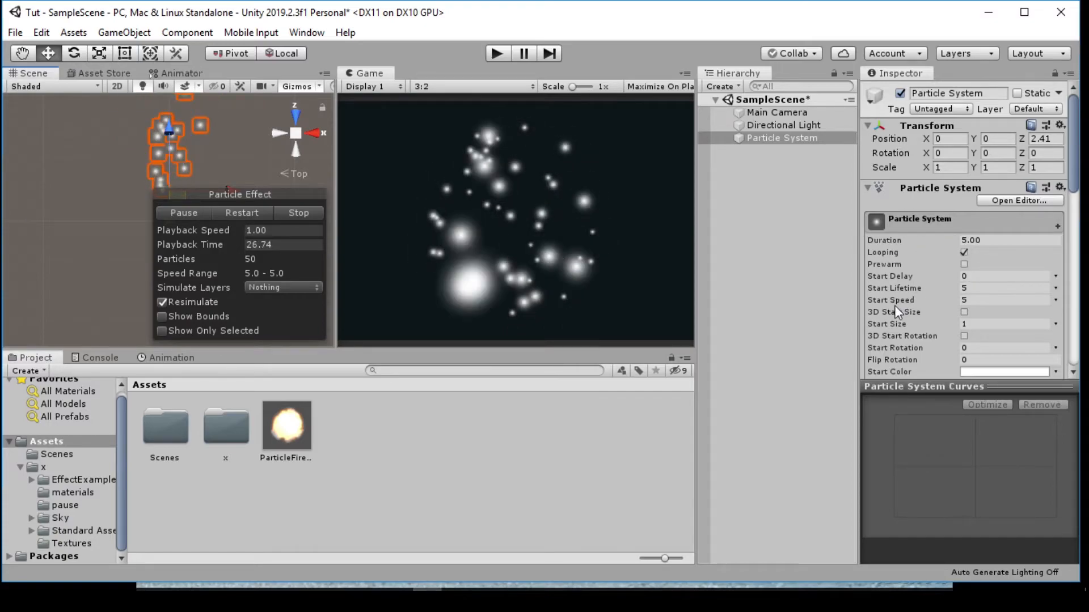
Set the Particle System's Start Speed to 1 and Start Size to 1.5
{"action": "left_click", "coordinate": [975, 300]}
{"action": "type", "text": "1"}
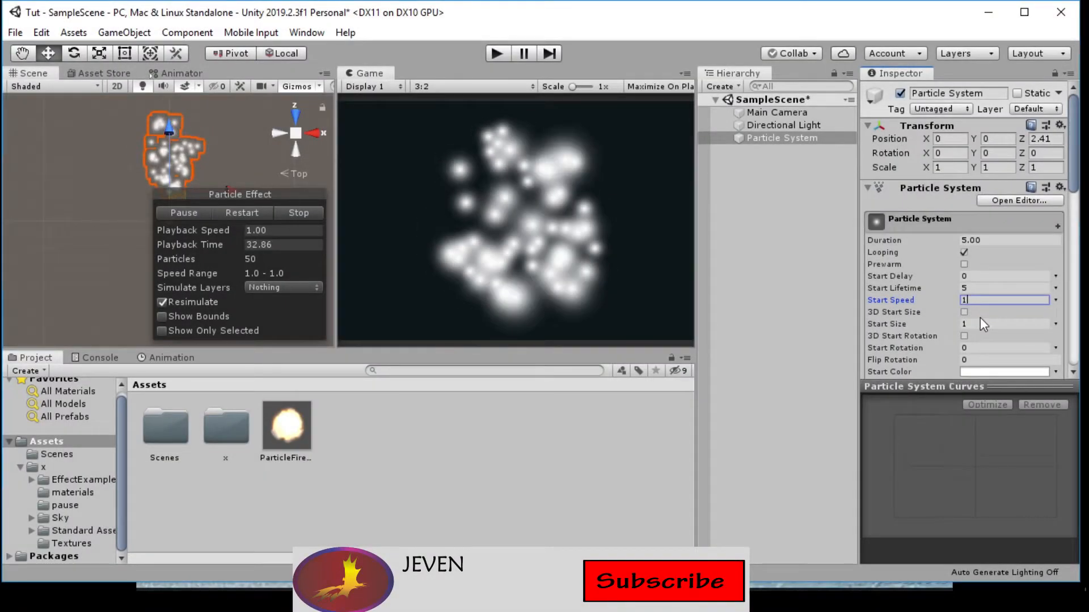
{"action": "left_click", "coordinate": [977, 322]}
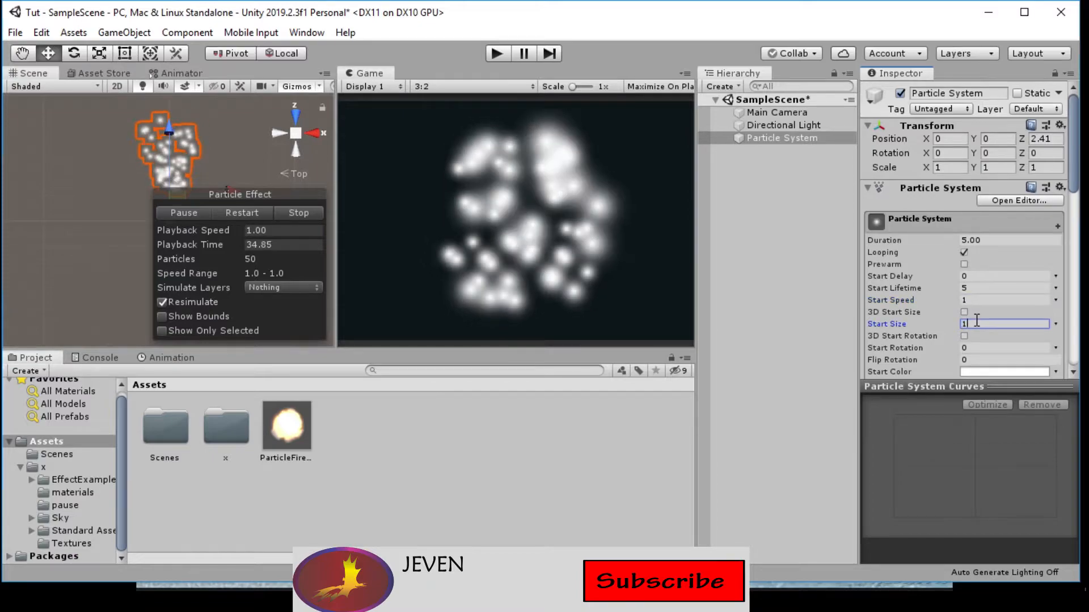
{"action": "type", "text": "."}
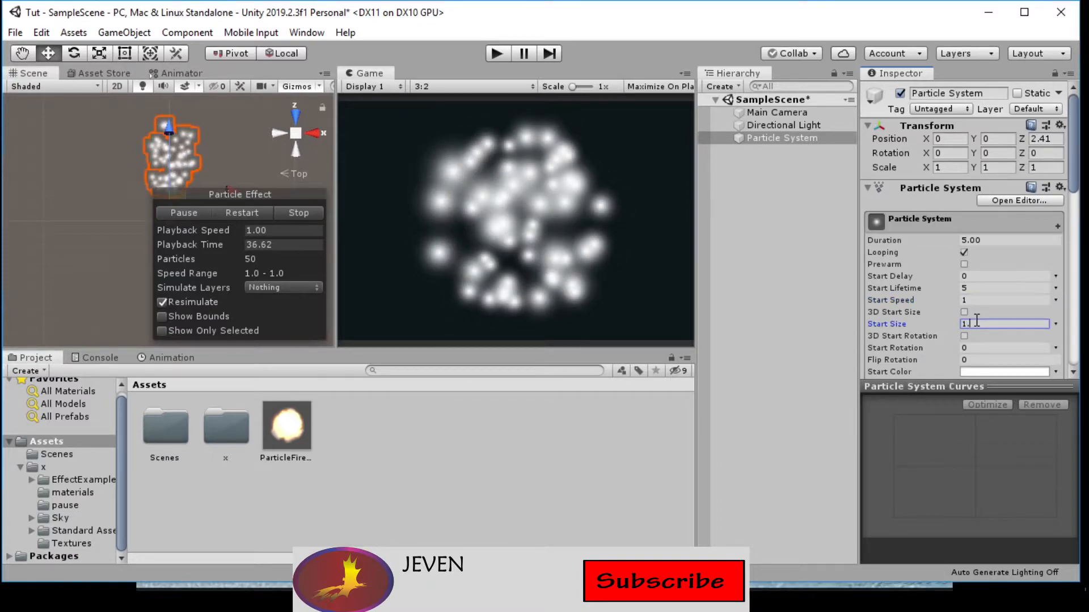
{"action": "type", "text": "5"}
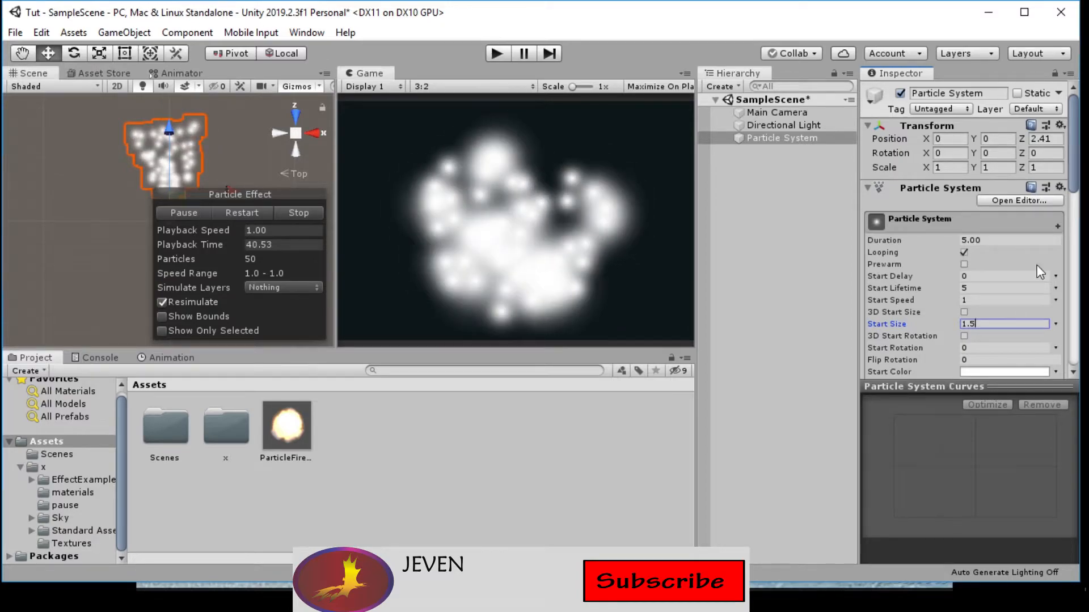
Set the Particle System's Start Color to orange, hex D48529
{"action": "scroll", "coordinate": [1026, 210], "scroll_direction": "down", "scroll_amount": 5}
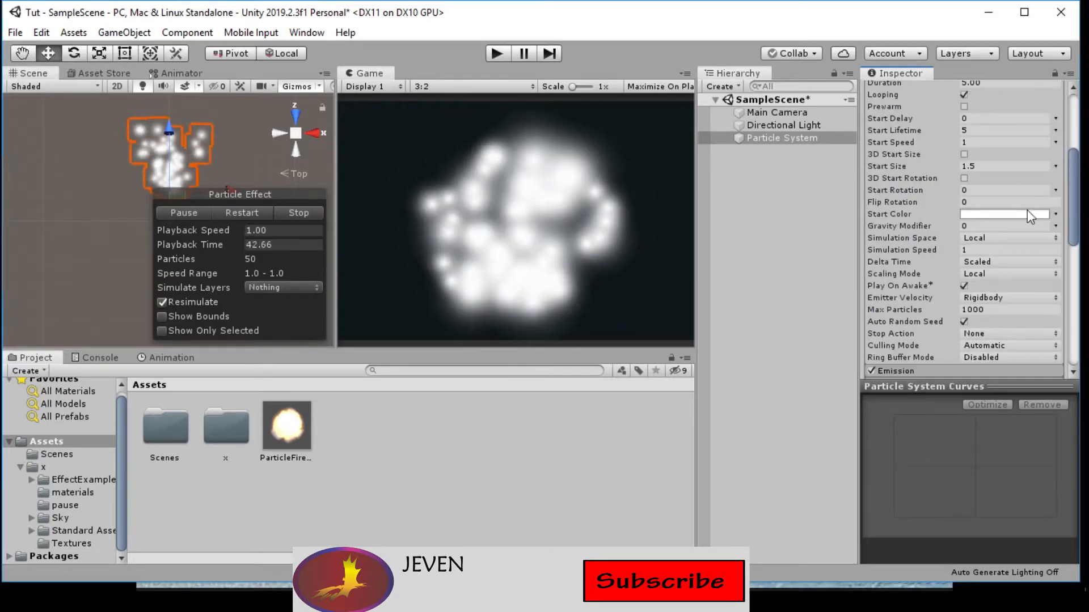
{"action": "left_click", "coordinate": [1027, 211]}
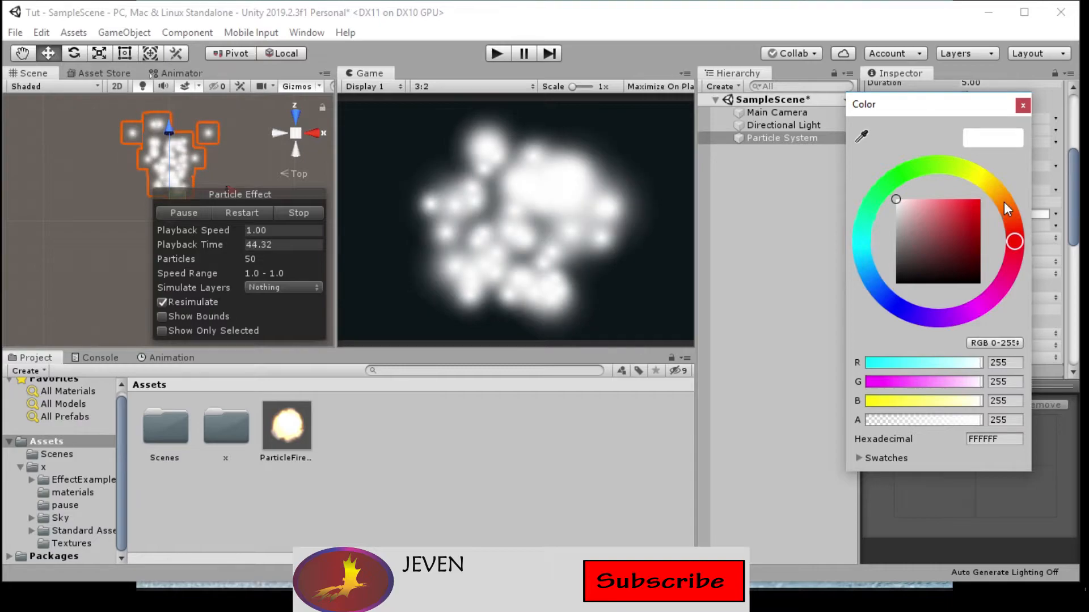
{"action": "left_click", "coordinate": [1004, 202]}
{"action": "left_click", "coordinate": [972, 219]}
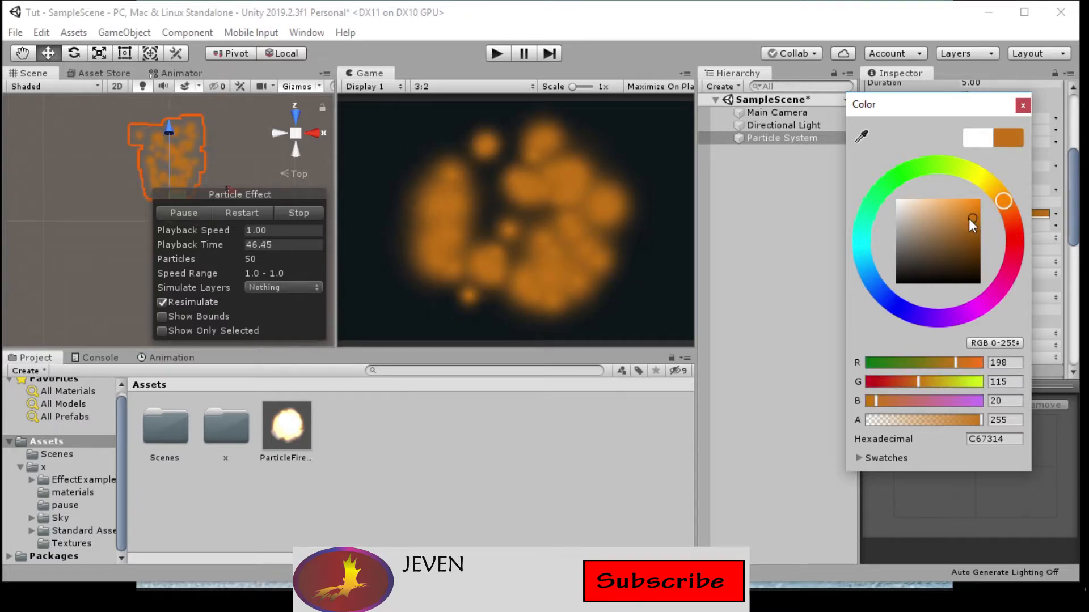
{"action": "left_click_drag", "start_coordinate": [969, 219], "coordinate": [966, 213]}
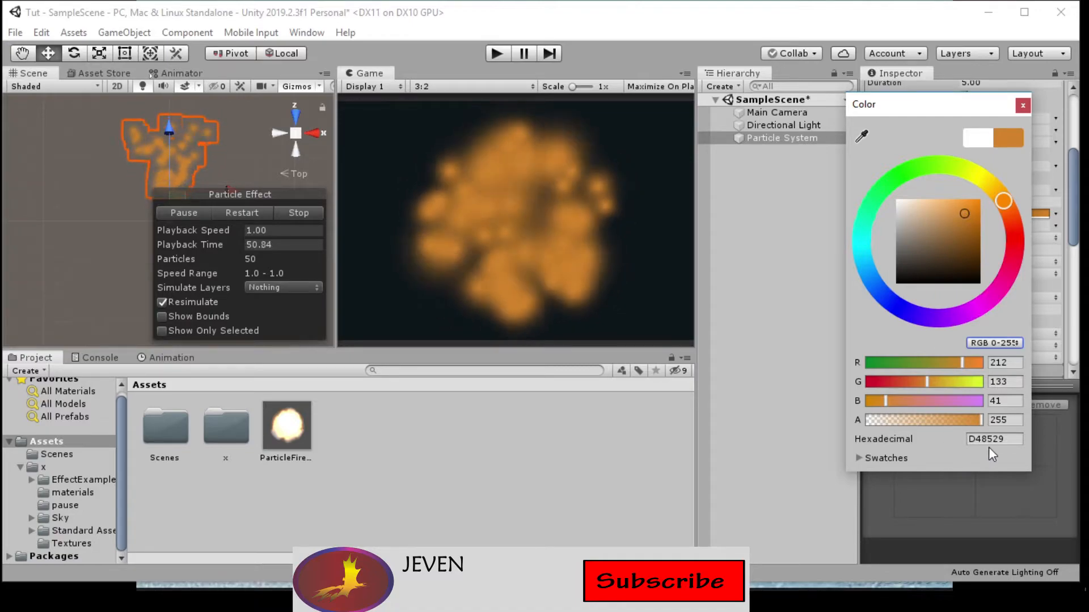
{"action": "left_click", "coordinate": [1022, 106]}
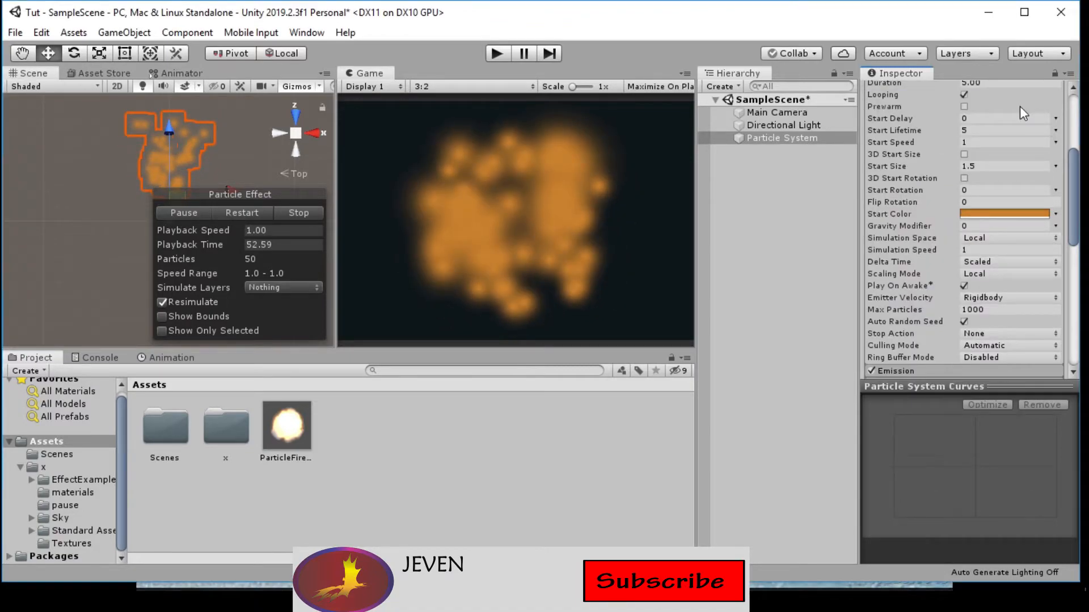
Set the Particle System's emission Rate over Time to 20, collapsing the main settings and the Emission module
{"action": "scroll", "coordinate": [928, 114], "scroll_direction": "up", "scroll_amount": 5}
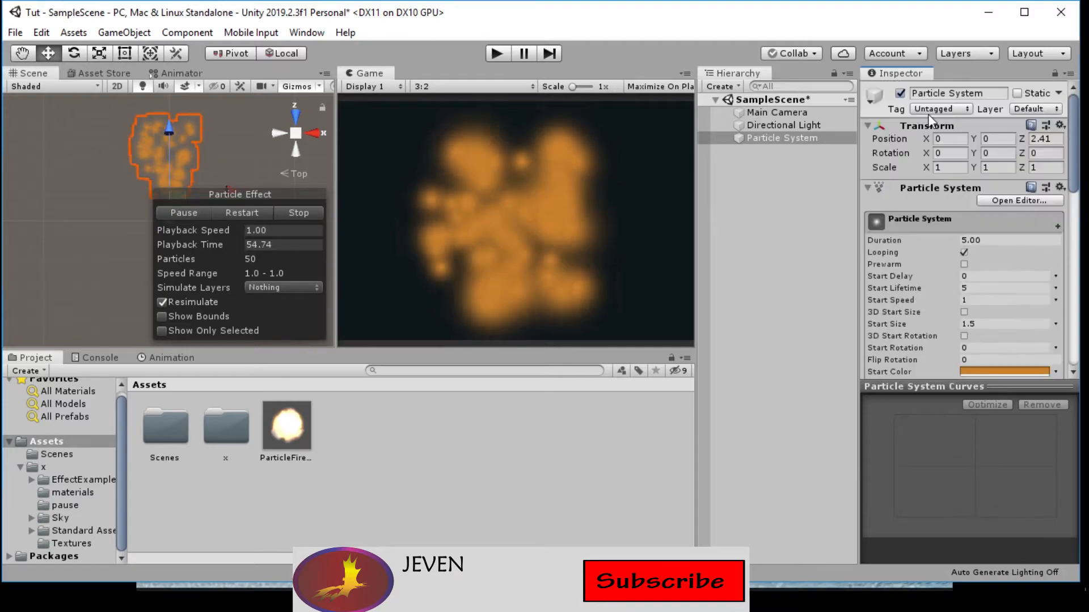
{"action": "left_click", "coordinate": [911, 229]}
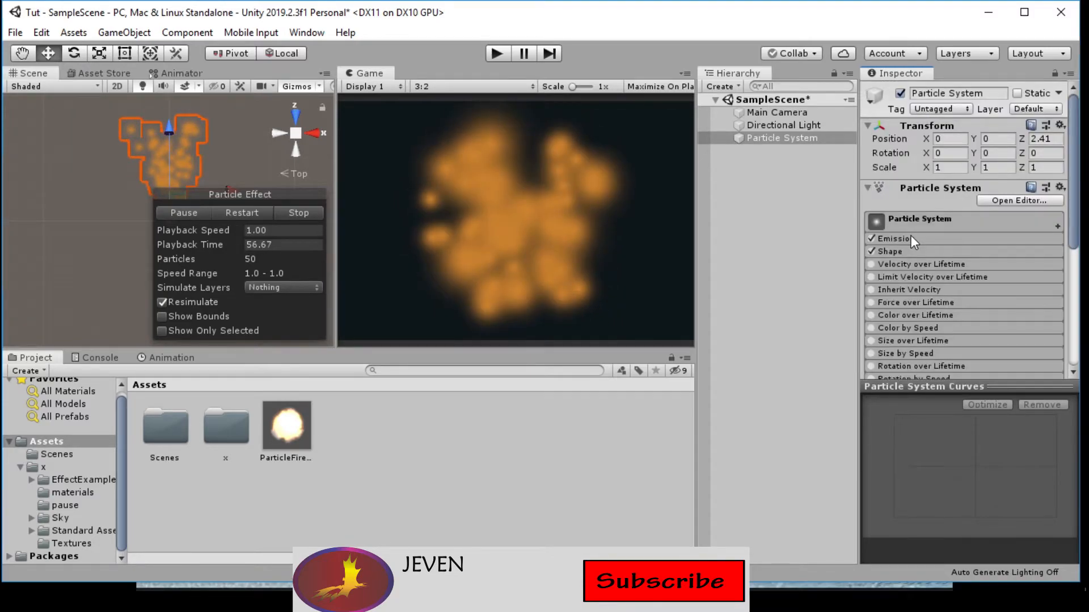
{"action": "left_click", "coordinate": [911, 236]}
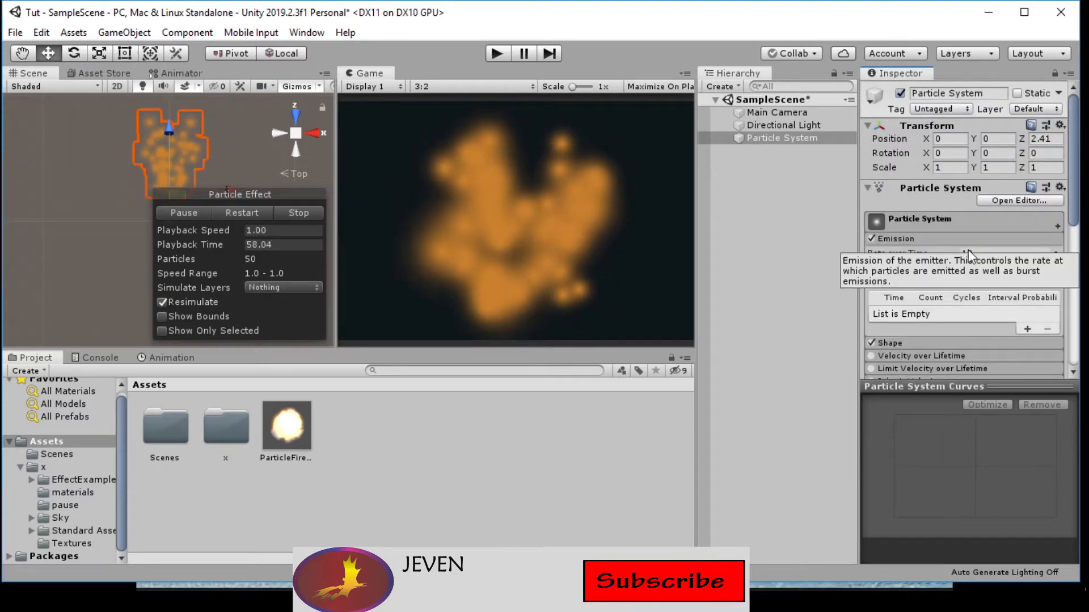
{"action": "left_click", "coordinate": [989, 254]}
{"action": "type", "text": "20"}
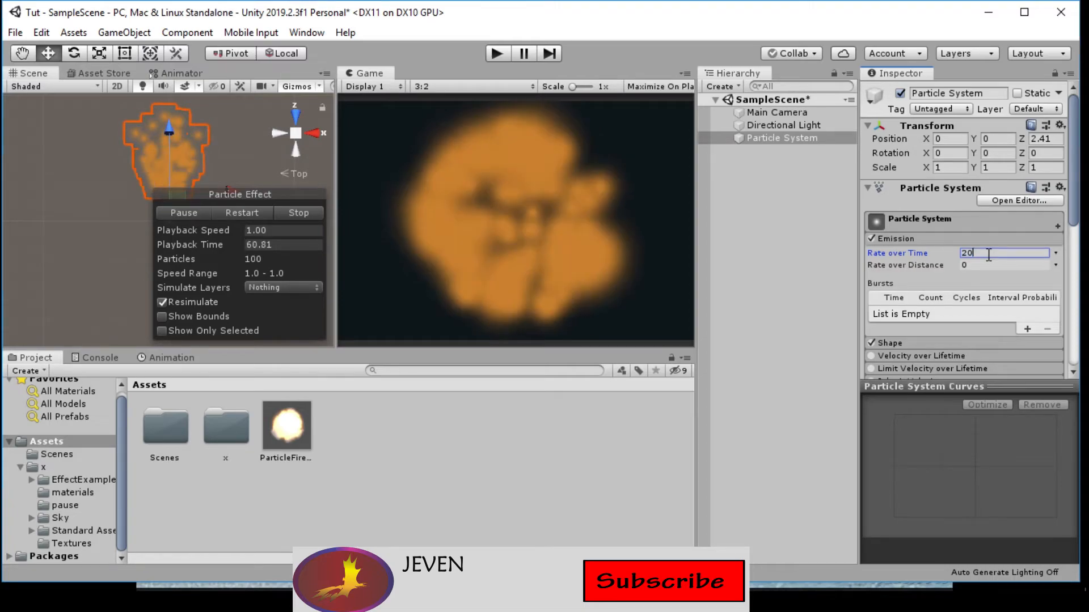
{"action": "left_click", "coordinate": [916, 239]}
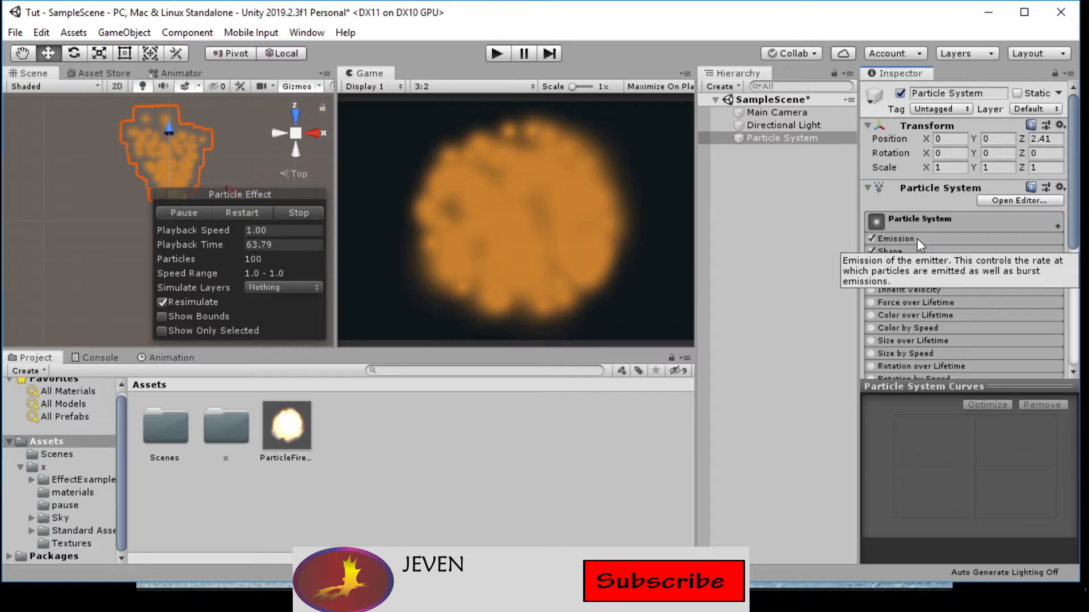
Set the Shape module's cone Angle to 0 and Radius to 0.1, collapsing the module when done
{"action": "left_click", "coordinate": [992, 253]}
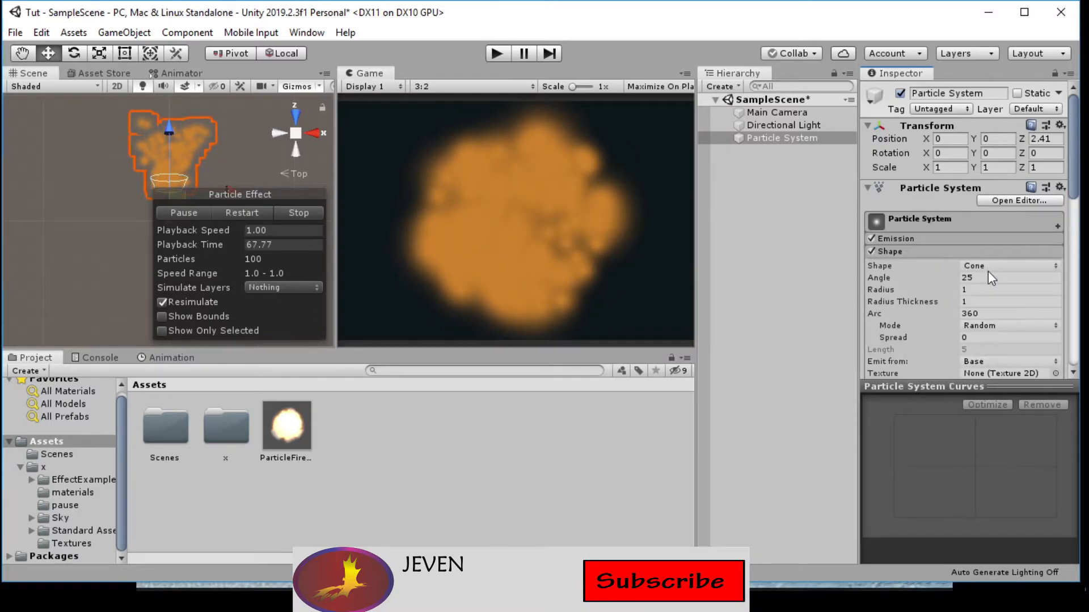
{"action": "left_click", "coordinate": [983, 277]}
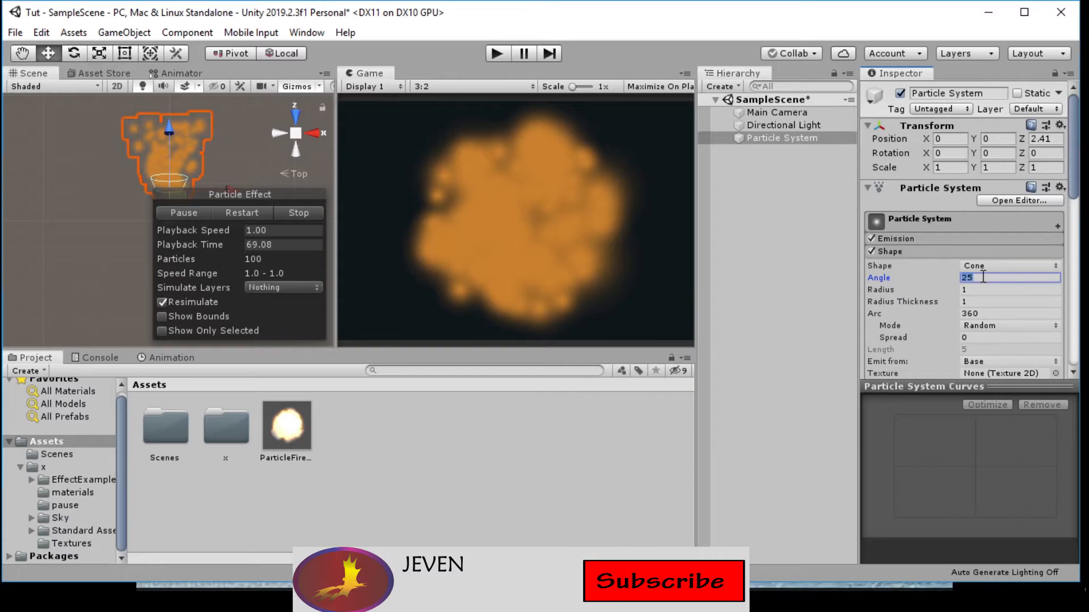
{"action": "type", "text": "0"}
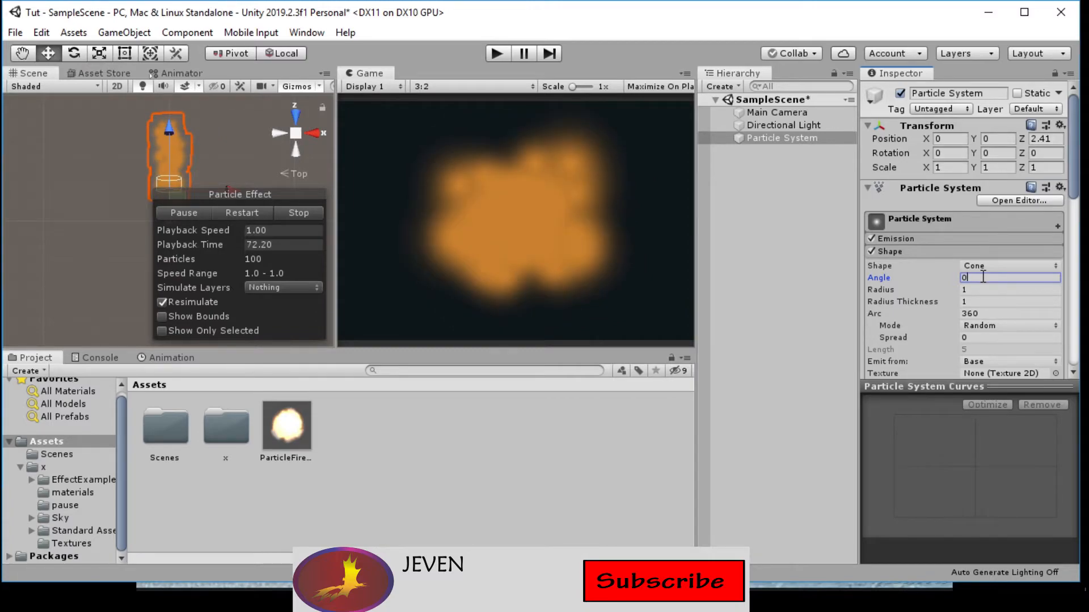
{"action": "left_click", "coordinate": [975, 289]}
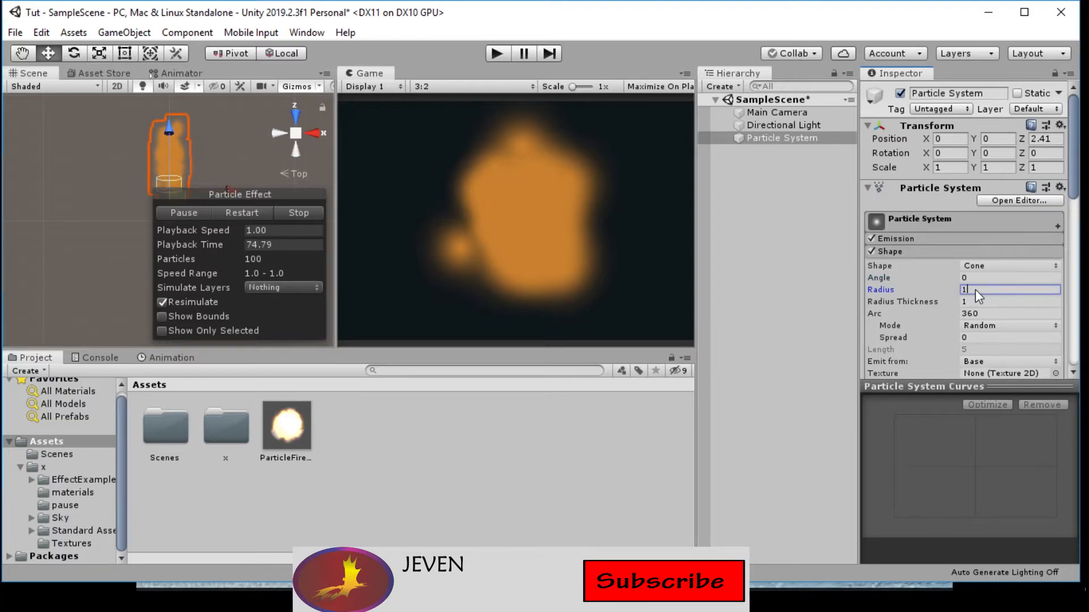
{"action": "key", "text": "BackSpace"}
{"action": "type", "text": ".1"}
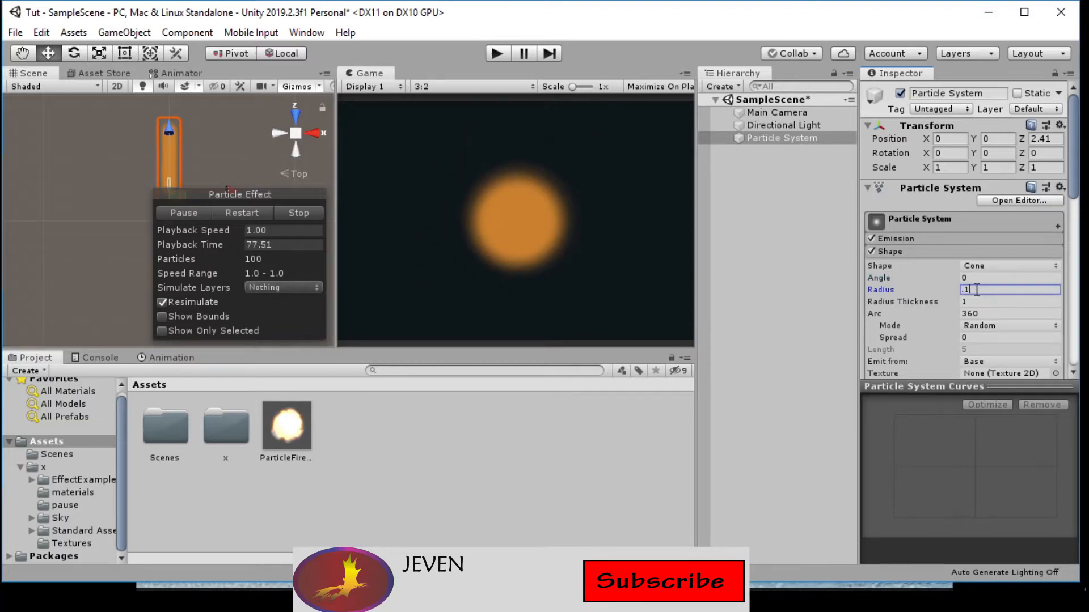
{"action": "left_click", "coordinate": [984, 253]}
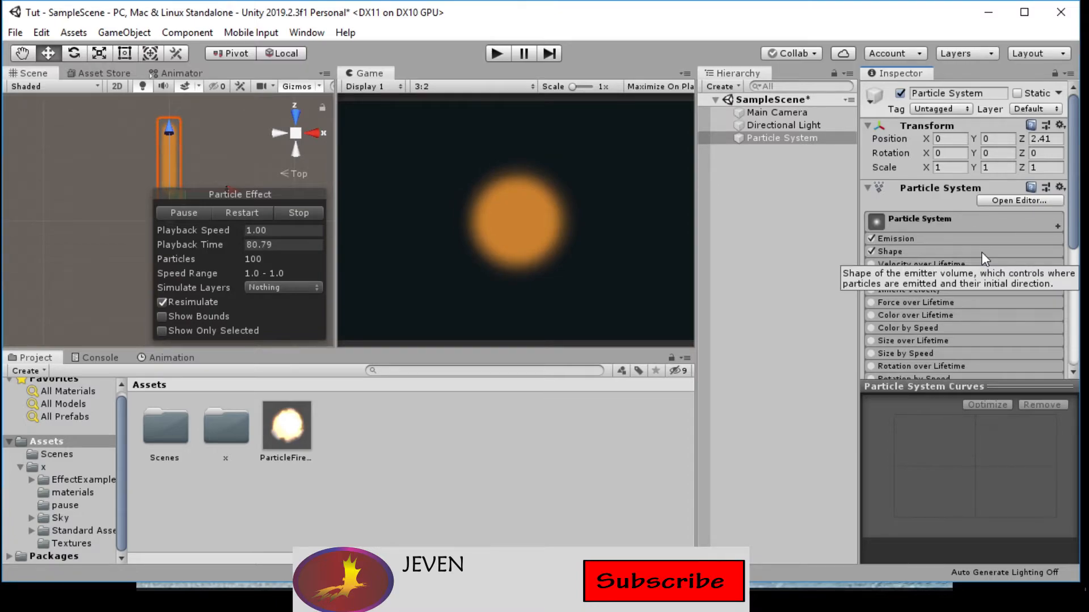
Enable Size over Lifetime and give its size a linear curve falling from 1.0 to 0
{"action": "left_click", "coordinate": [872, 340]}
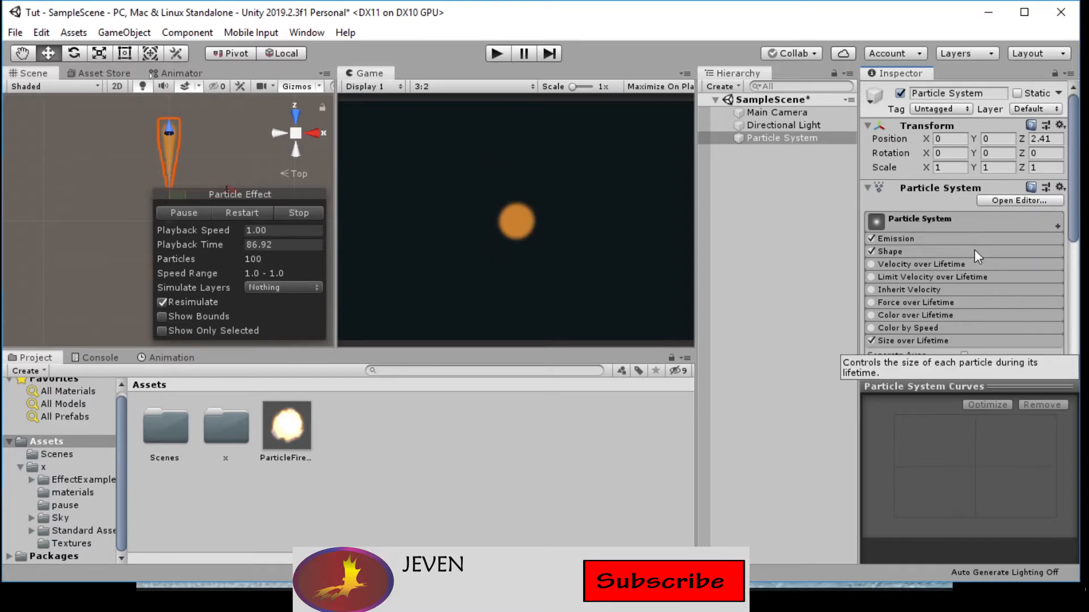
{"action": "scroll", "coordinate": [974, 250], "scroll_direction": "down", "scroll_amount": 1}
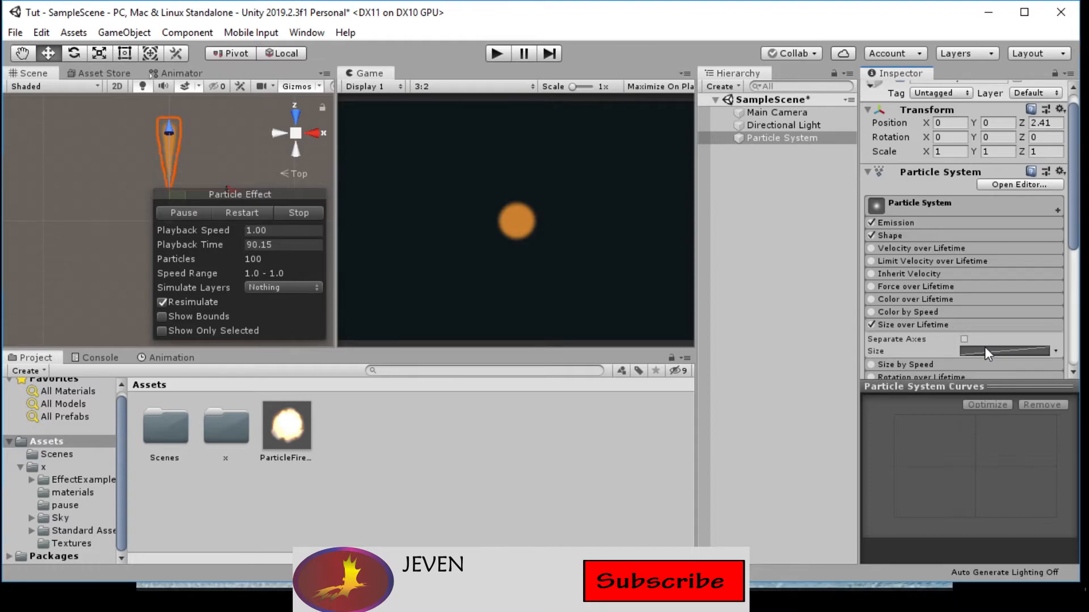
{"action": "left_click", "coordinate": [985, 351]}
{"action": "left_click", "coordinate": [971, 550]}
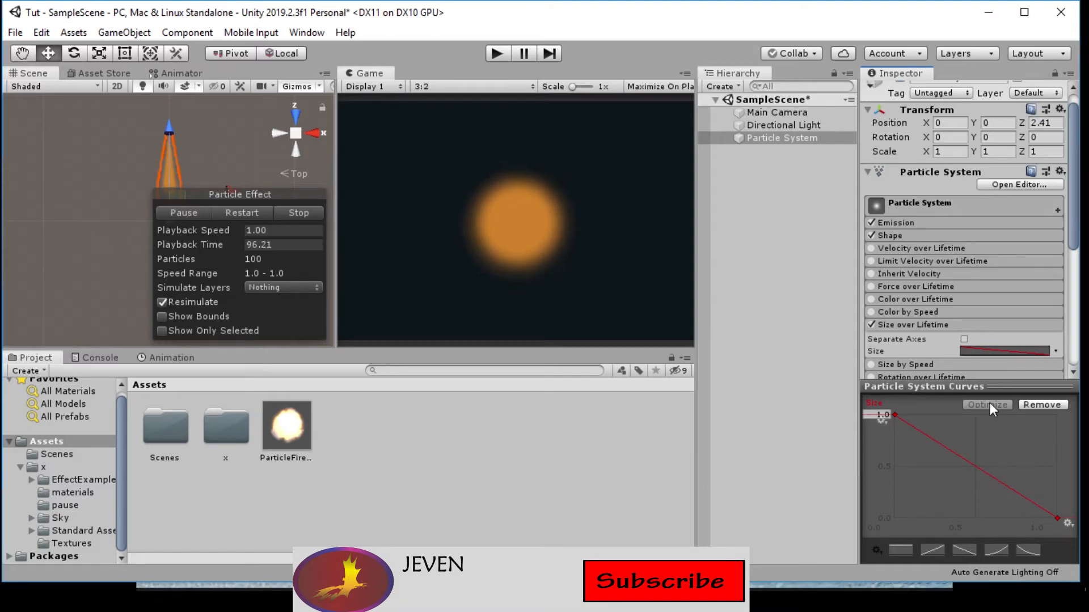
{"action": "left_click", "coordinate": [920, 326]}
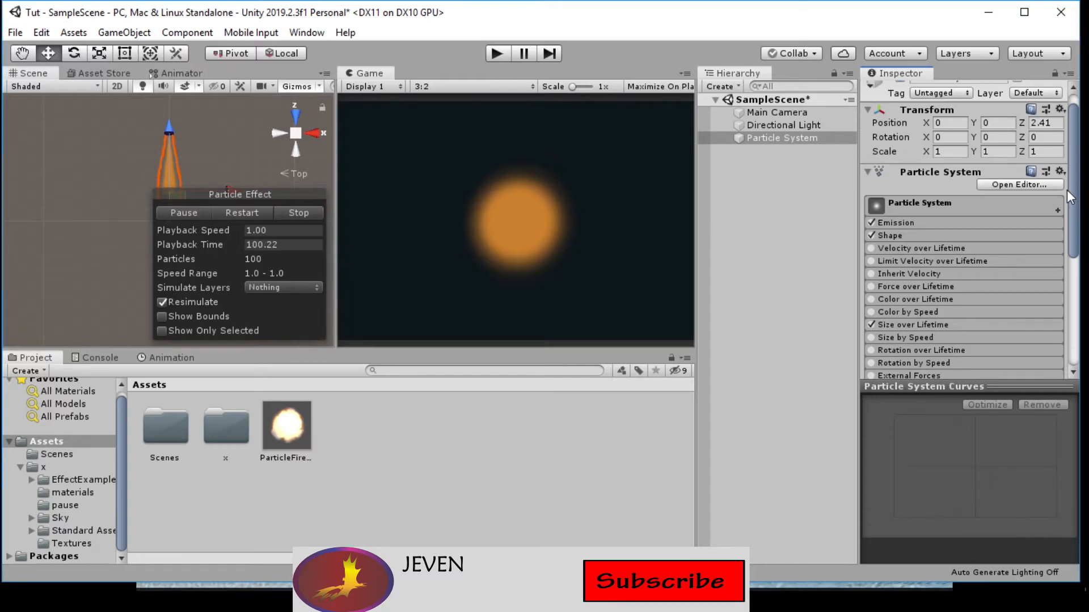
Enable Rotation over Lifetime with an Angular Velocity of 50 and collapse the module
{"action": "left_click_drag", "start_coordinate": [1070, 189], "coordinate": [1080, 237]}
{"action": "left_click", "coordinate": [870, 278]}
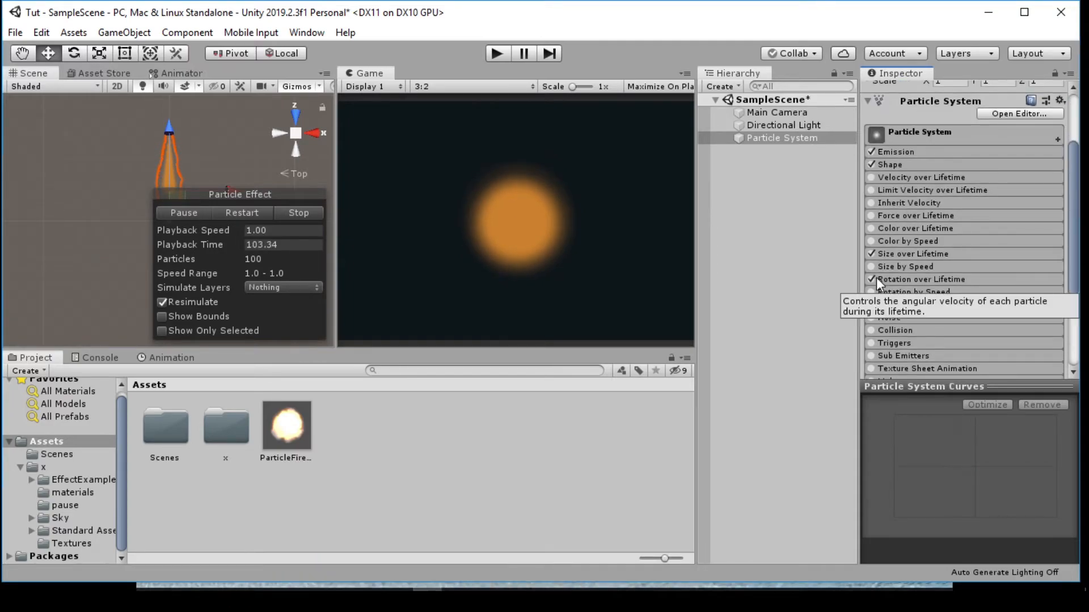
{"action": "left_click", "coordinate": [876, 277]}
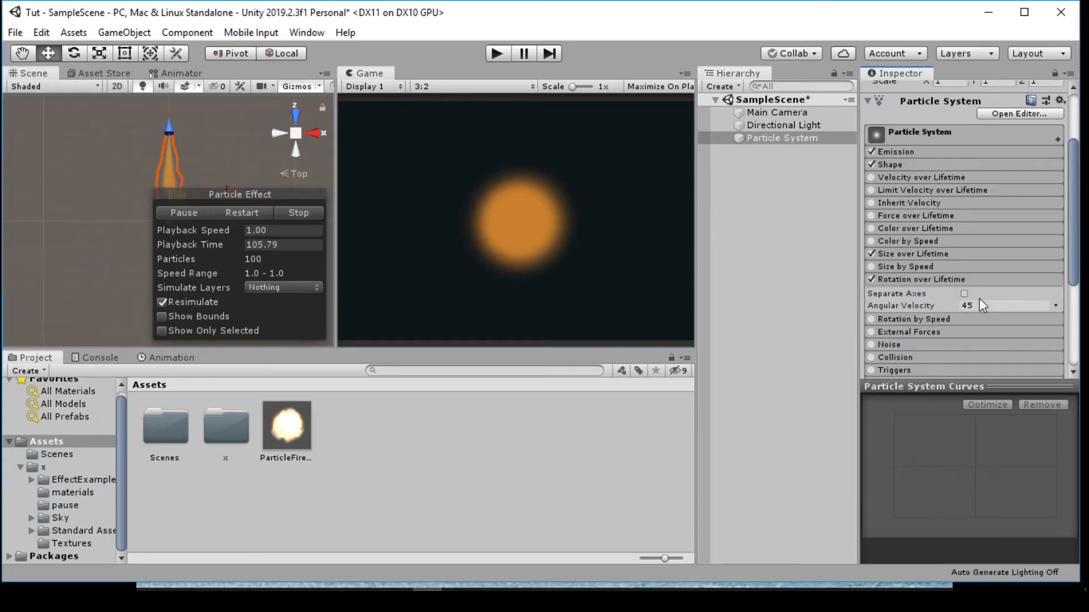
{"action": "left_click", "coordinate": [974, 305]}
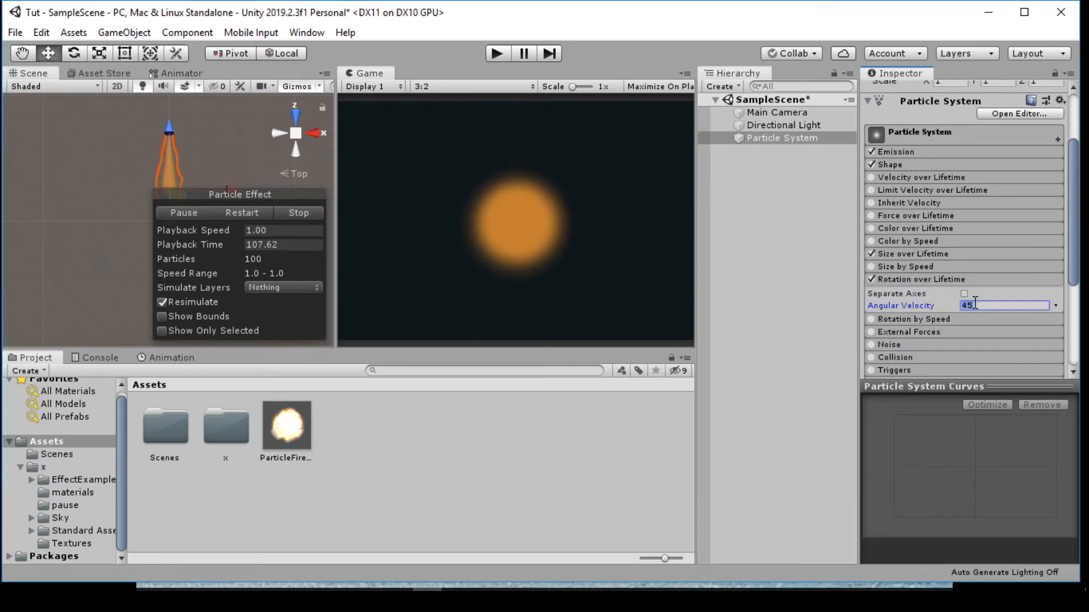
{"action": "type", "text": "50"}
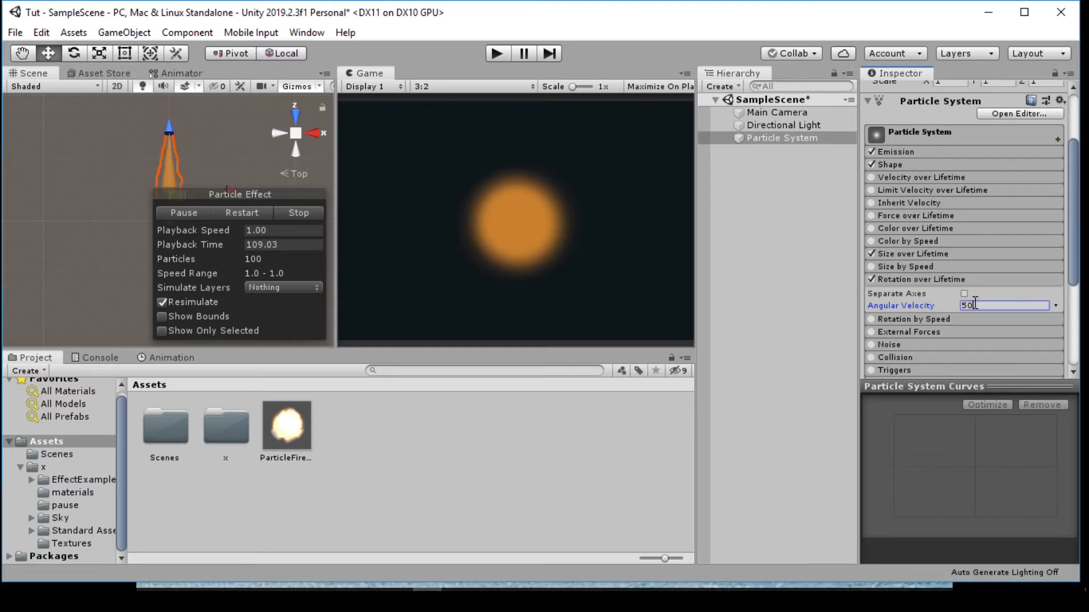
{"action": "scroll", "coordinate": [935, 228], "scroll_direction": "up", "scroll_amount": 2}
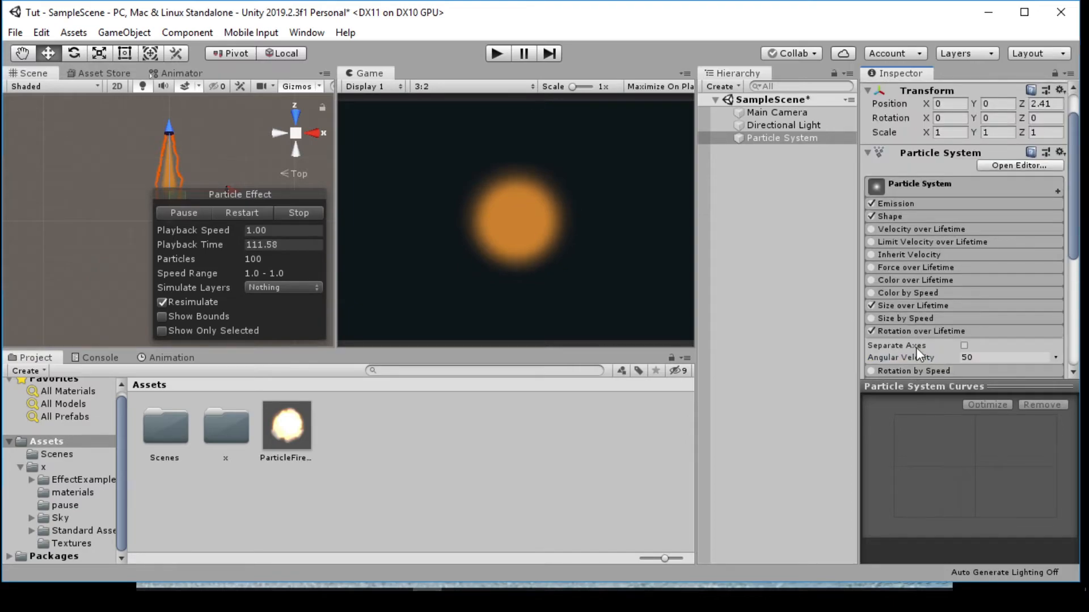
{"action": "left_click", "coordinate": [906, 332]}
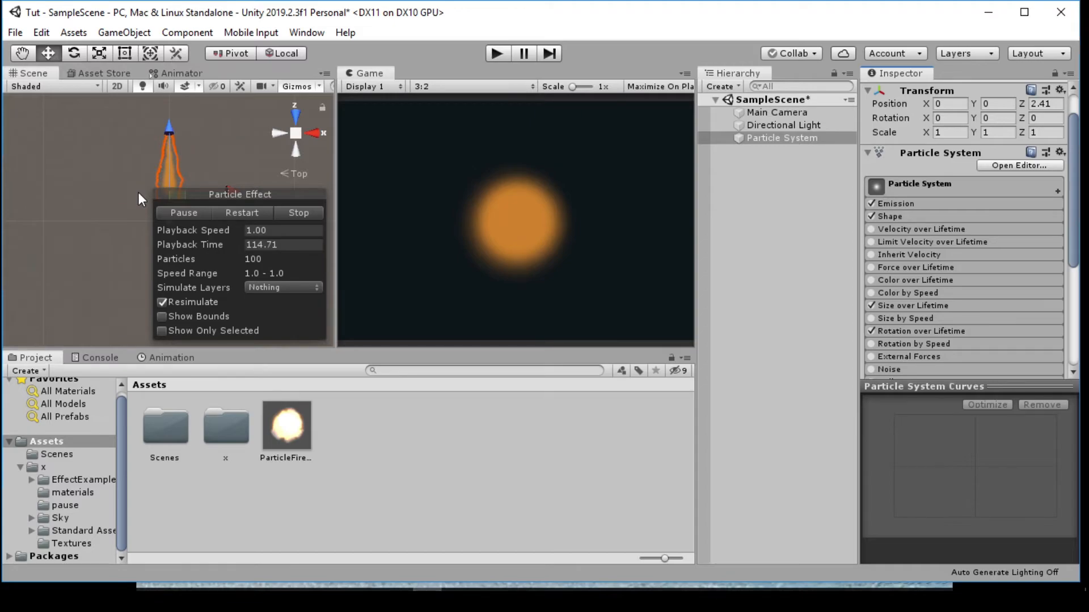
Rotate the emitter shape with the Shape module's rotate gizmo so the particles stream upward in the Game view
{"action": "left_click", "coordinate": [908, 216]}
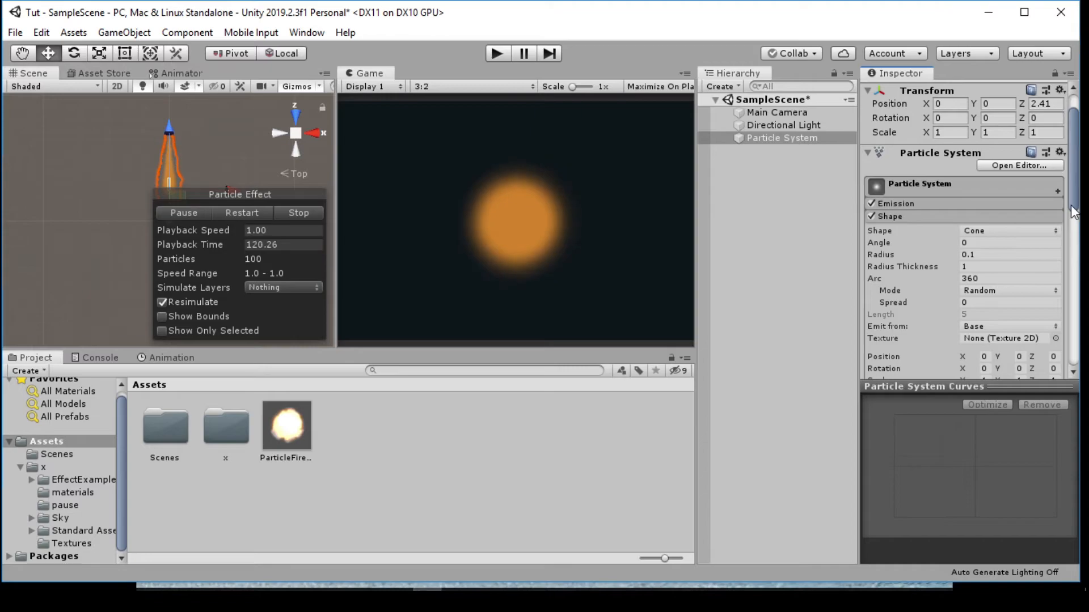
{"action": "left_click_drag", "start_coordinate": [1071, 206], "coordinate": [1071, 249]}
{"action": "left_click", "coordinate": [1024, 334]}
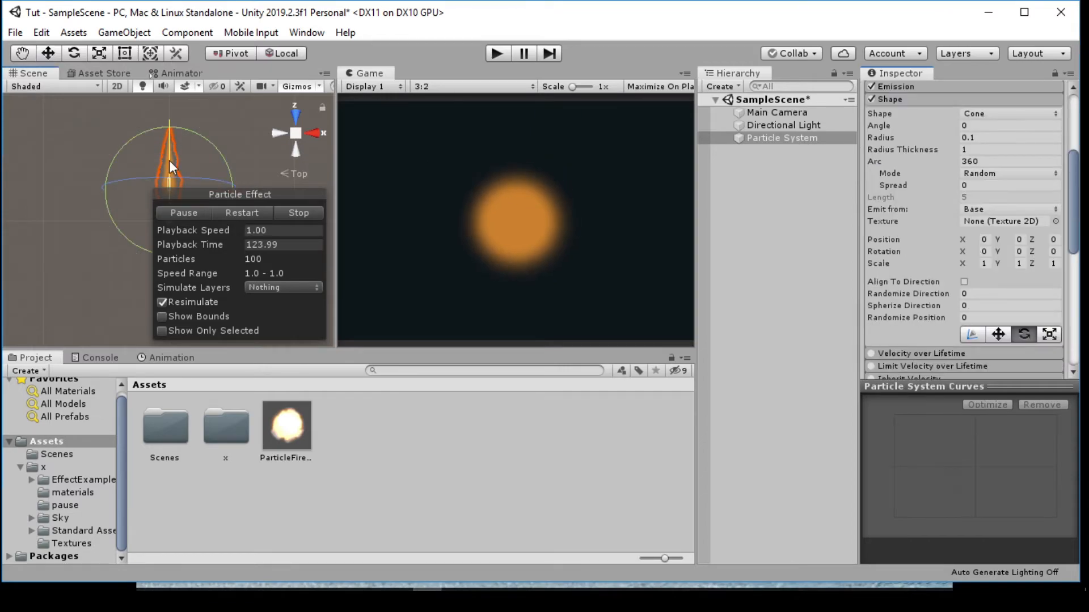
{"action": "left_click_drag", "start_coordinate": [169, 160], "coordinate": [185, 408]}
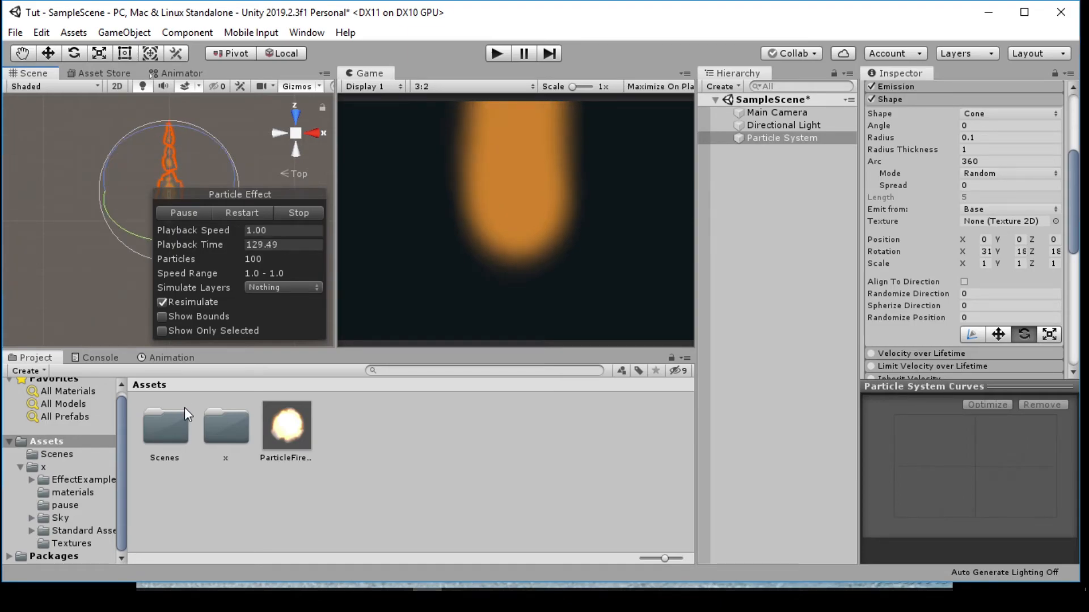
{"action": "scroll", "coordinate": [1079, 170], "scroll_direction": "up", "scroll_amount": 5}
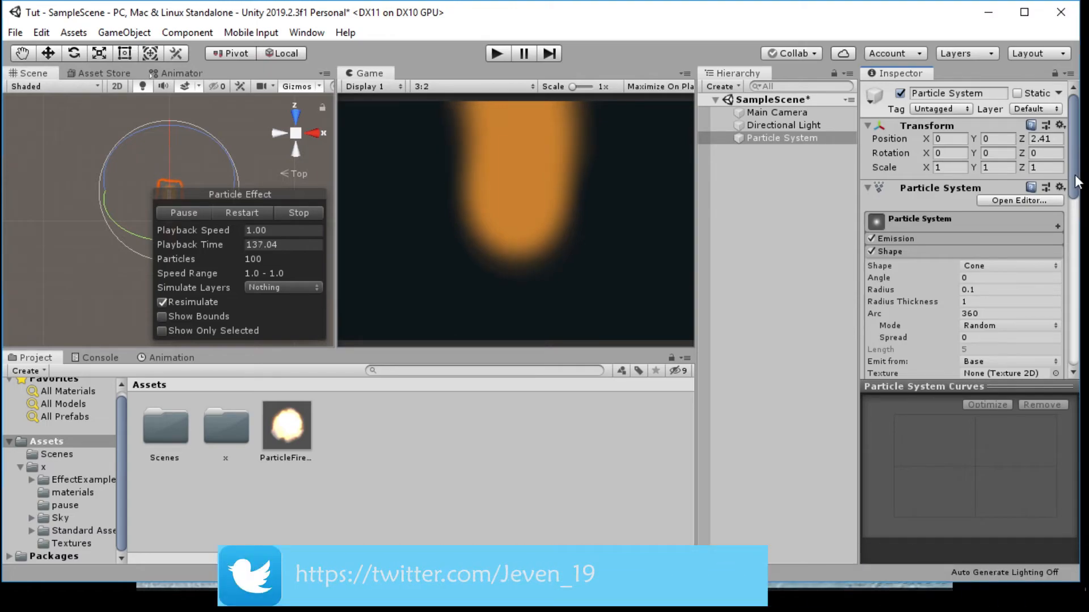
{"action": "scroll", "coordinate": [1075, 178], "scroll_direction": "down", "scroll_amount": 5}
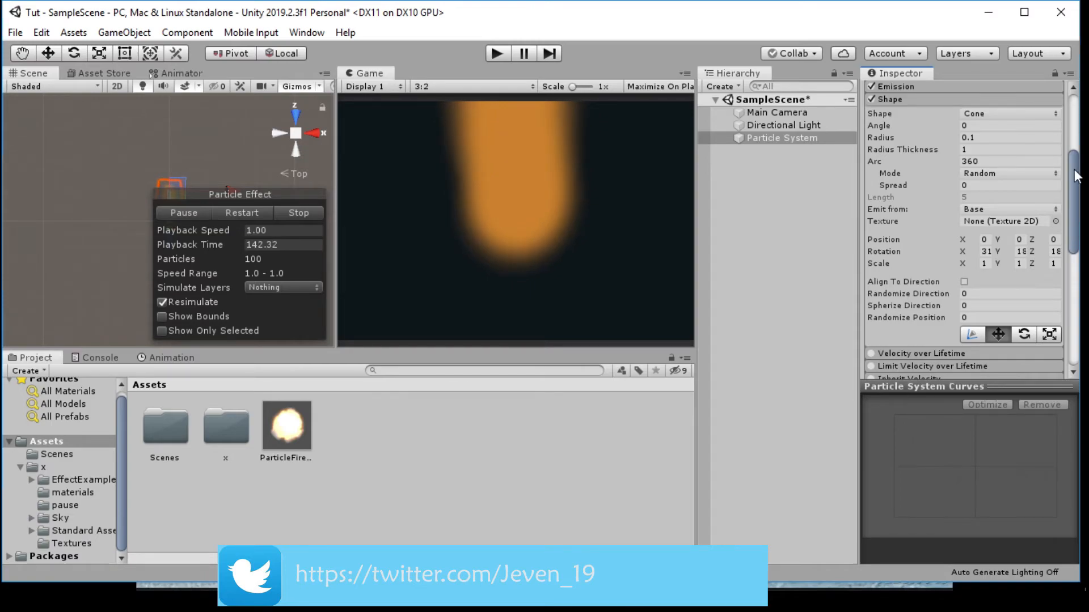
{"action": "left_click_drag", "start_coordinate": [1075, 169], "coordinate": [1075, 111]}
{"action": "left_click", "coordinate": [954, 251]}
Set the Particle System's transform scale to 0.5 on X, Y and Z
{"action": "left_click", "coordinate": [947, 169]}
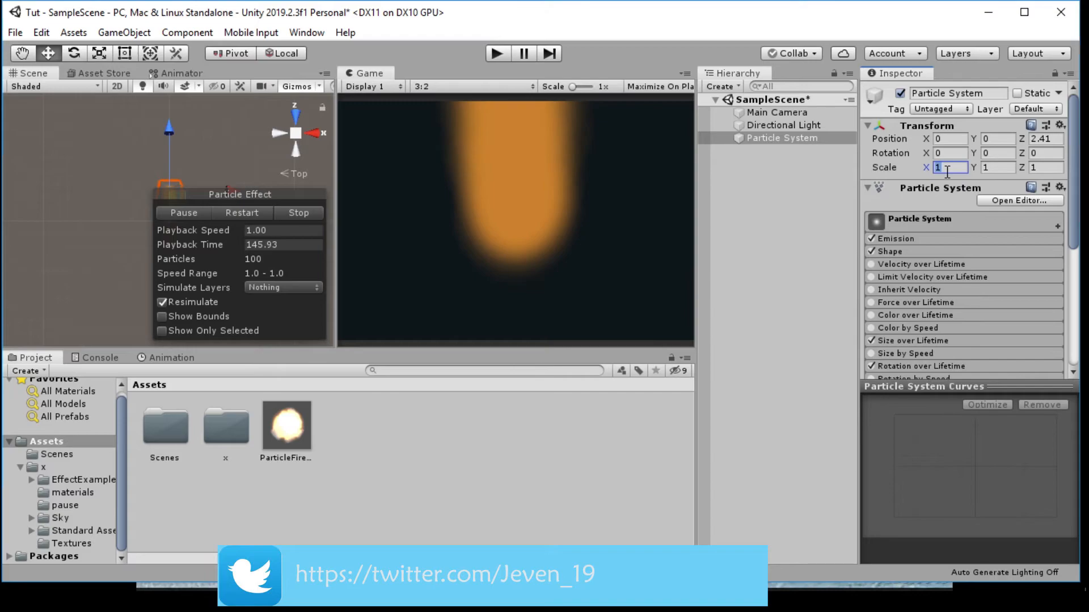
{"action": "type", "text": ".5"}
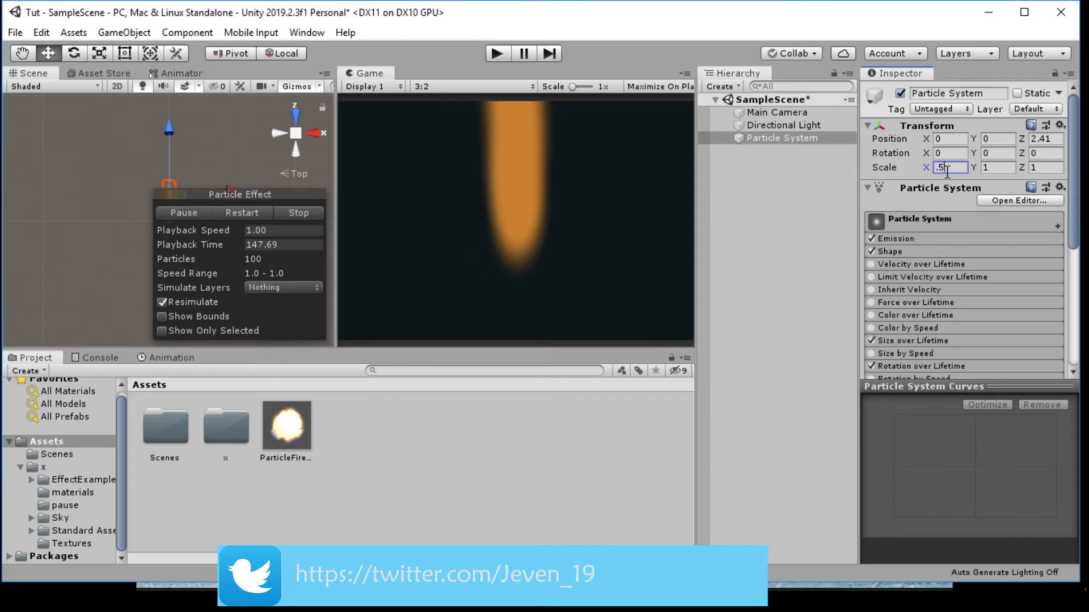
{"action": "left_click", "coordinate": [1001, 167]}
{"action": "type", "text": "."}
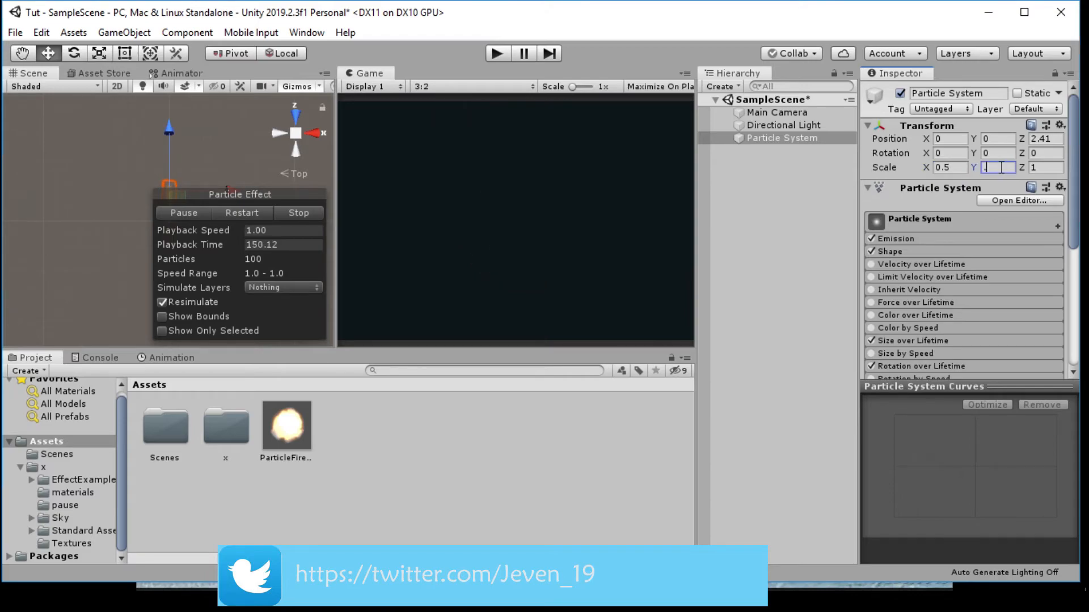
{"action": "type", "text": "5"}
{"action": "left_click", "coordinate": [1047, 166]}
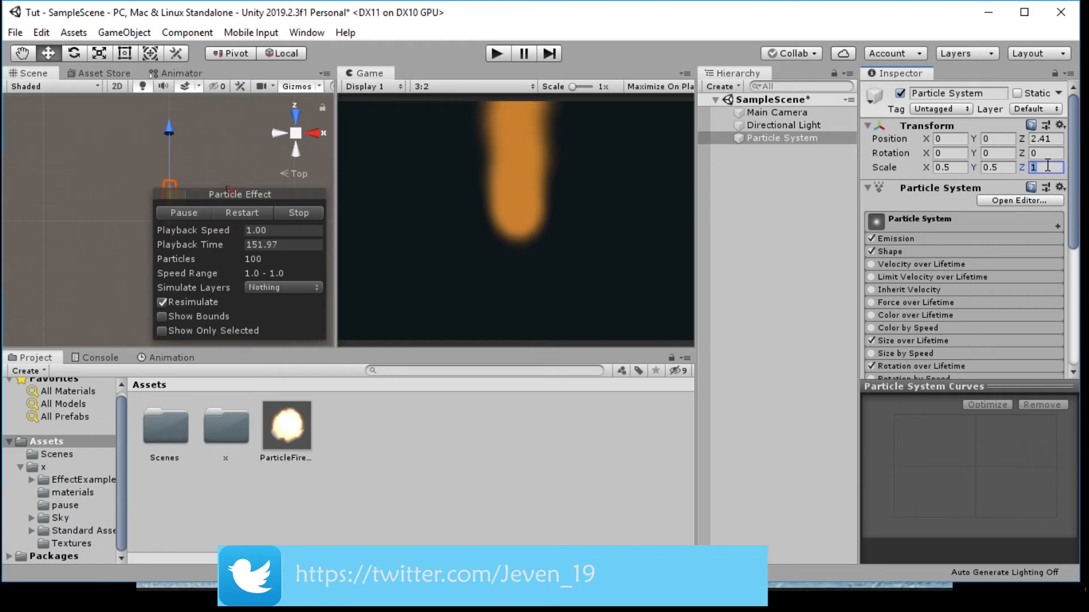
{"action": "type", "text": ".5"}
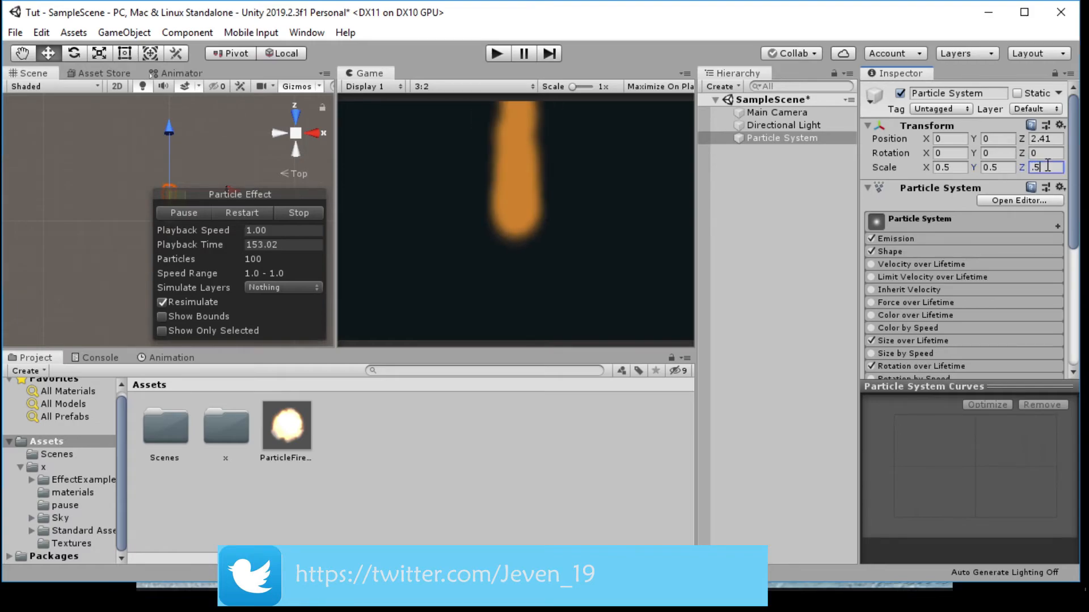
Lower the Particle System to about -0.95 on Y from the front view and apply the ParticleFire material to it
{"action": "left_click", "coordinate": [300, 112]}
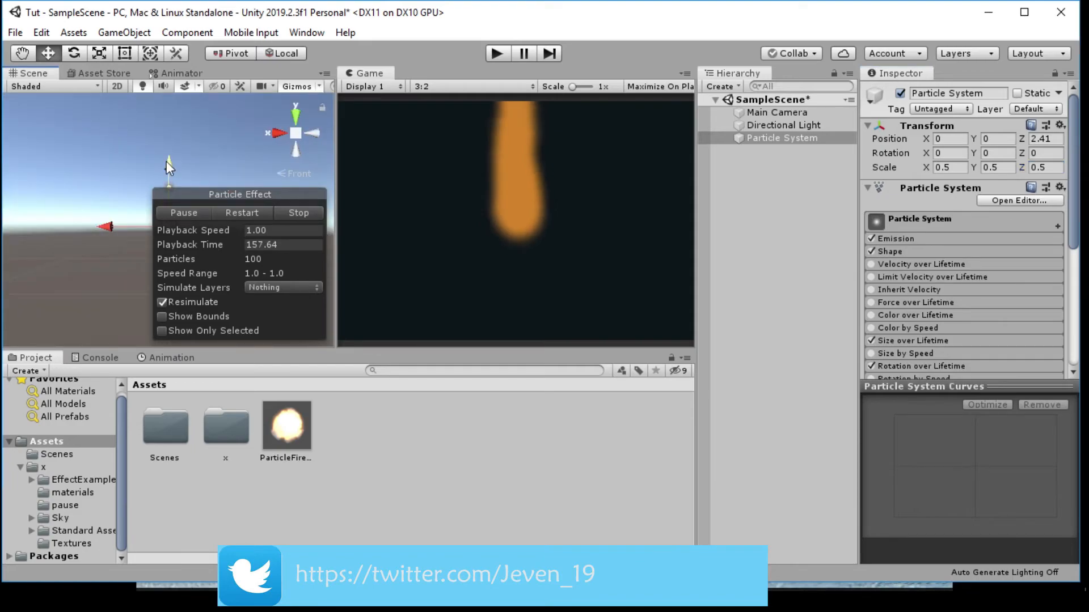
{"action": "left_click_drag", "start_coordinate": [166, 161], "coordinate": [167, 176]}
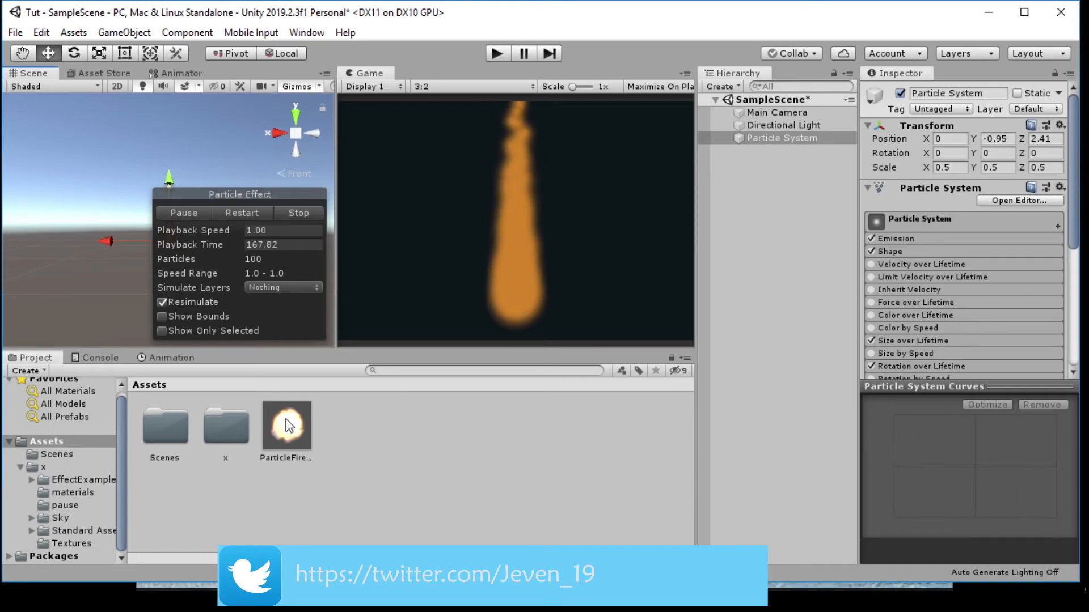
{"action": "left_click_drag", "start_coordinate": [289, 425], "coordinate": [766, 139]}
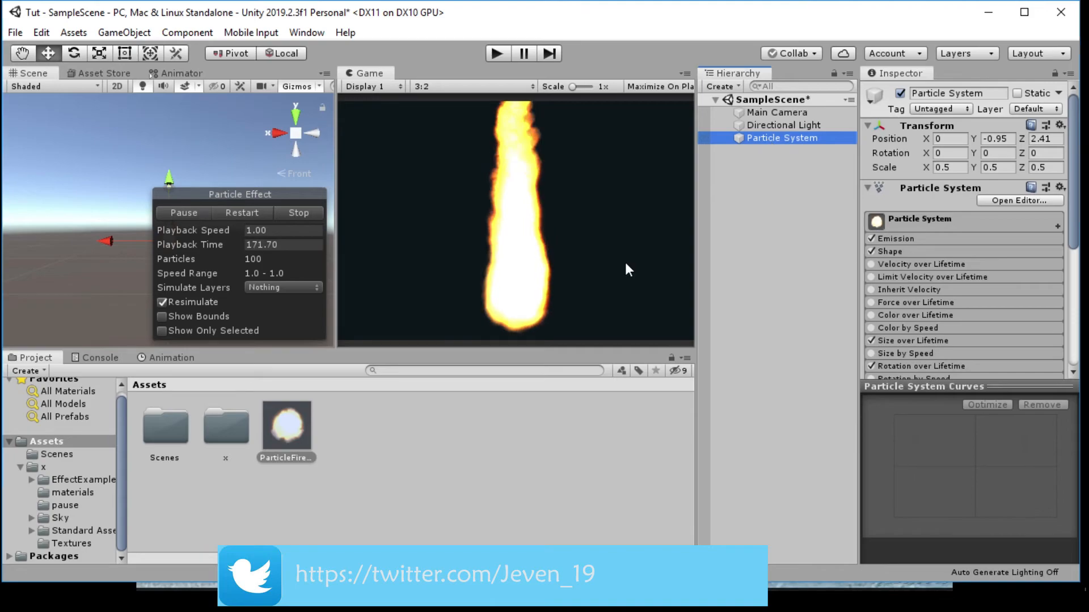
Scale the Particle System down to 0.2 on X, Y and Z
{"action": "left_click", "coordinate": [962, 168]}
{"action": "left_click", "coordinate": [963, 168]}
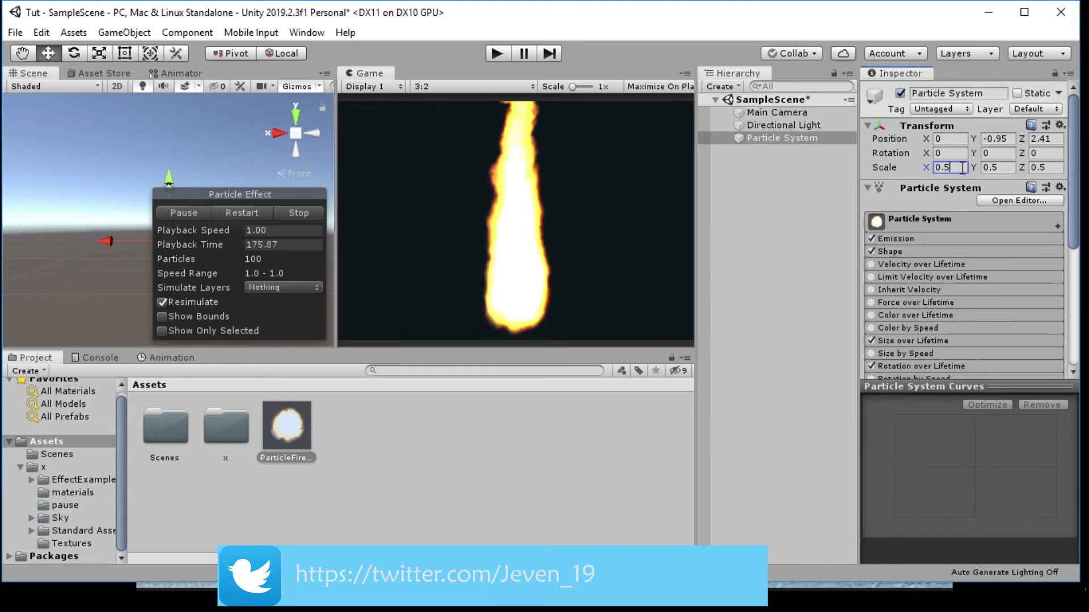
{"action": "key", "text": "BackSpace"}
{"action": "type", "text": "2"}
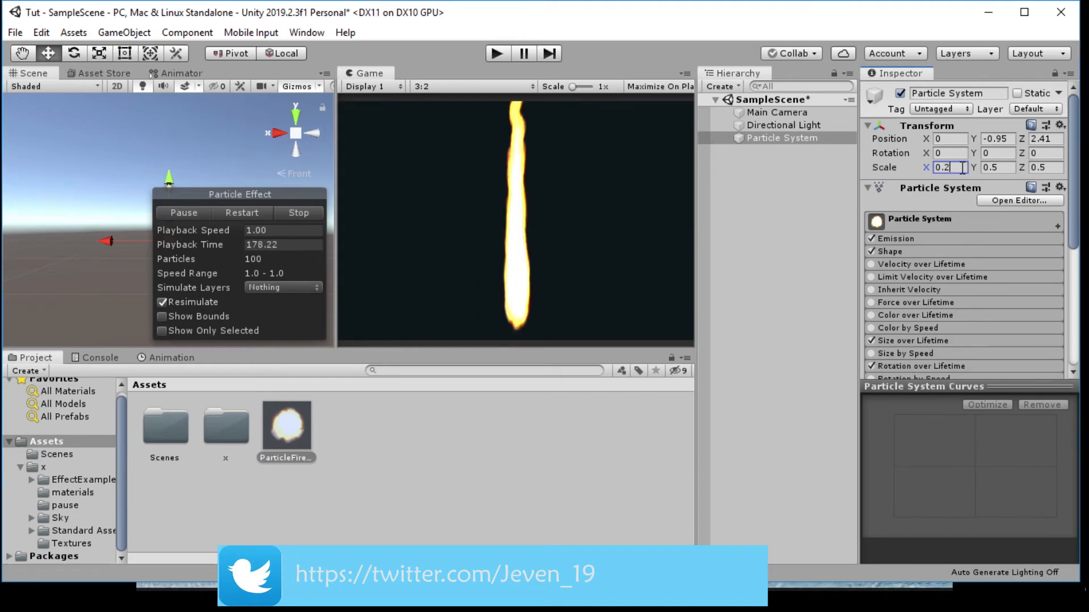
{"action": "left_click", "coordinate": [1003, 167]}
{"action": "key", "text": "BackSpace"}
{"action": "type", "text": "2"}
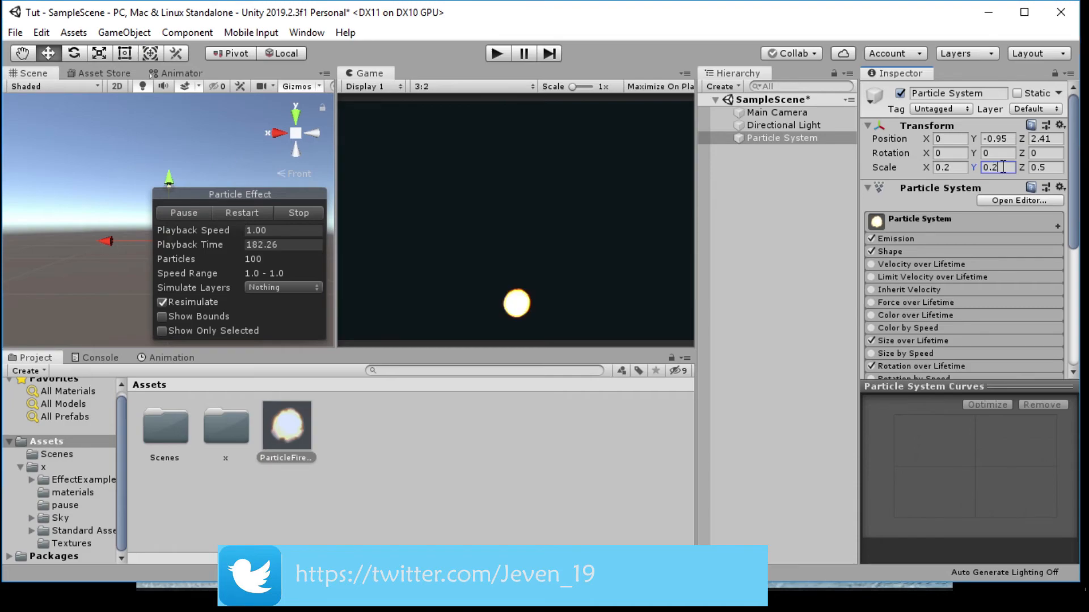
{"action": "left_click", "coordinate": [1047, 164]}
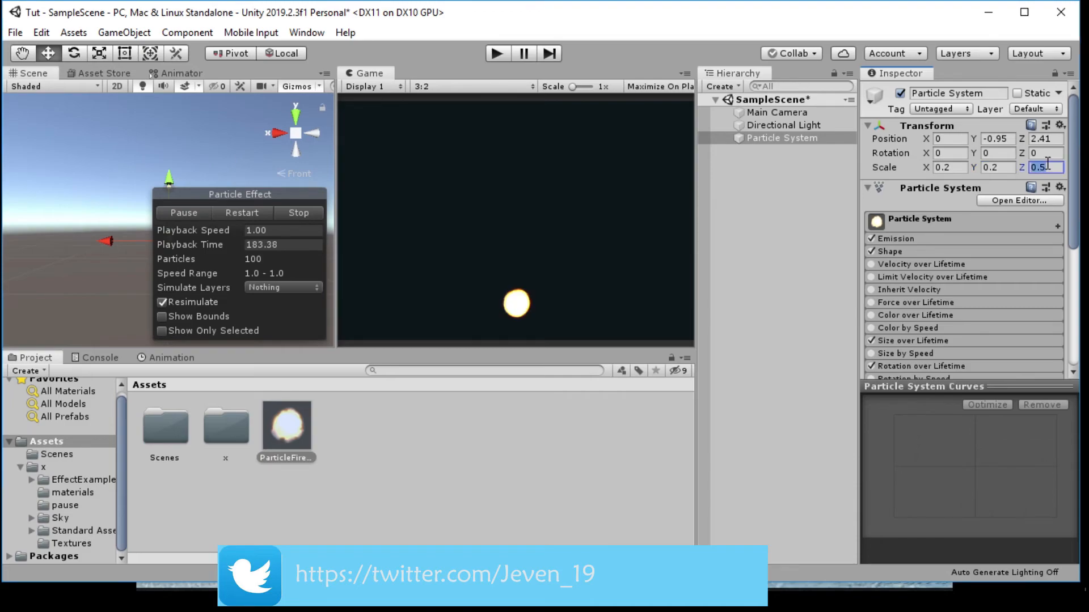
{"action": "left_click", "coordinate": [1048, 165]}
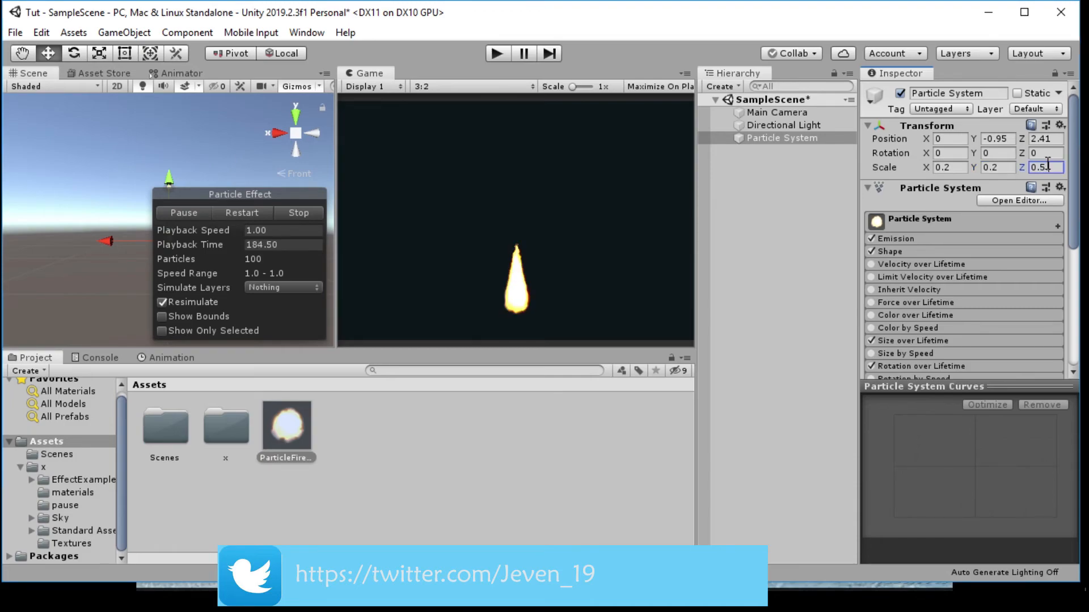
{"action": "type", "text": ".2"}
{"action": "key", "text": "BackSpace"}
{"action": "key", "text": "BackSpace"}
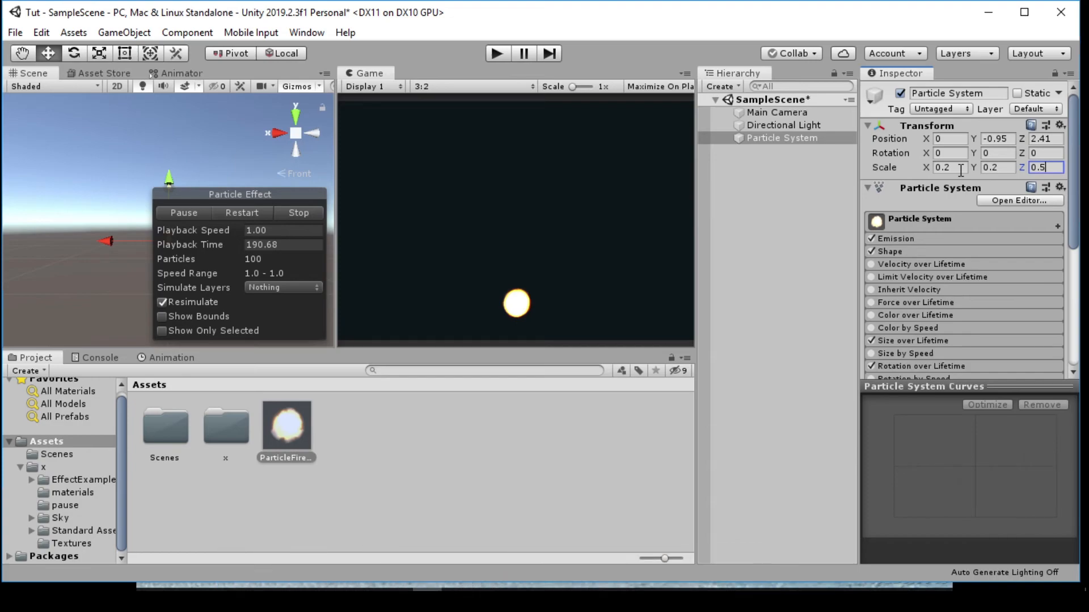
{"action": "key", "text": "BackSpace"}
{"action": "type", "text": "2"}
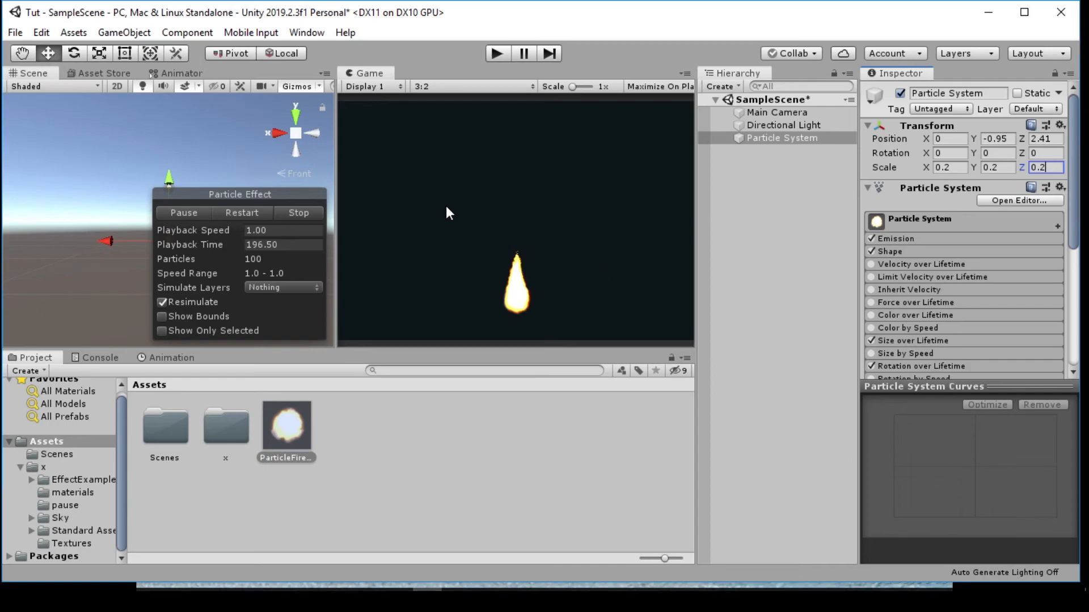
Examine the finished flame in the maximized Game view
{"action": "left_click", "coordinate": [468, 252]}
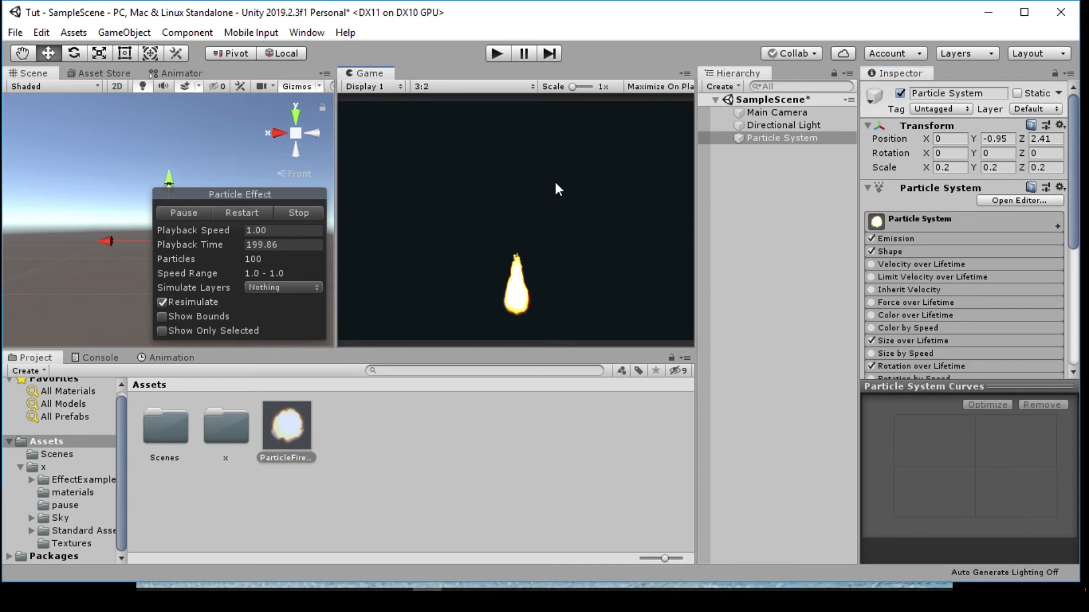
{"action": "key", "text": "shift+space"}
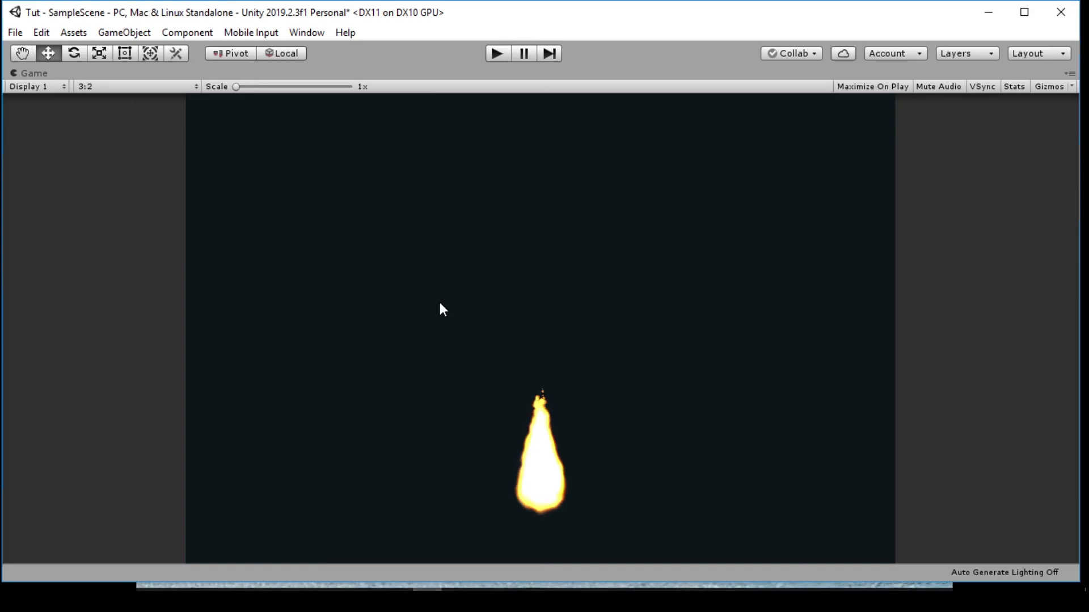
{"action": "key", "text": "shift+space"}
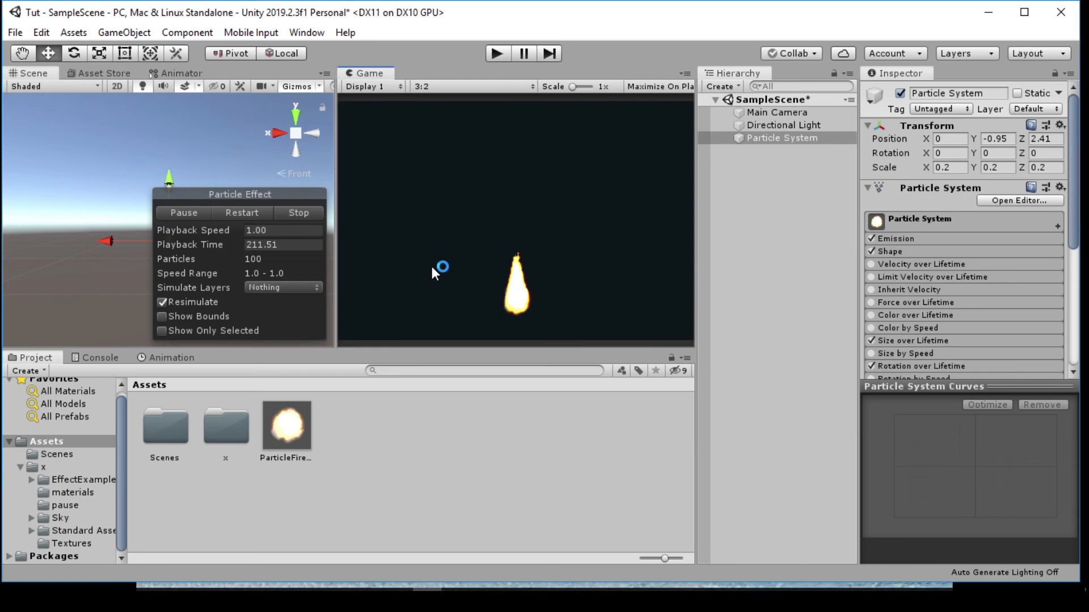
{"action": "key", "text": "shift+space"}
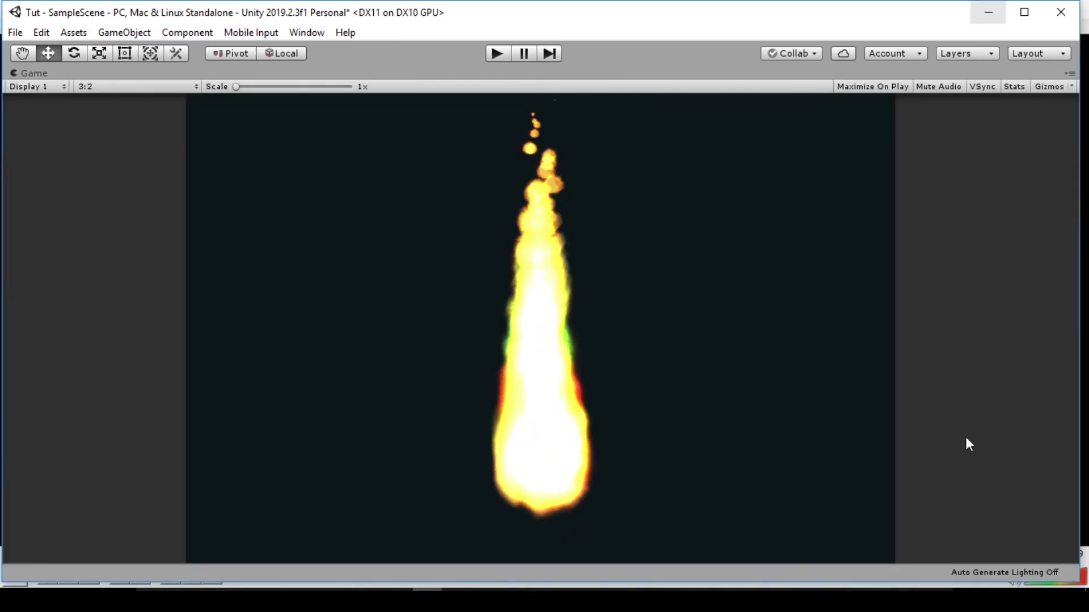